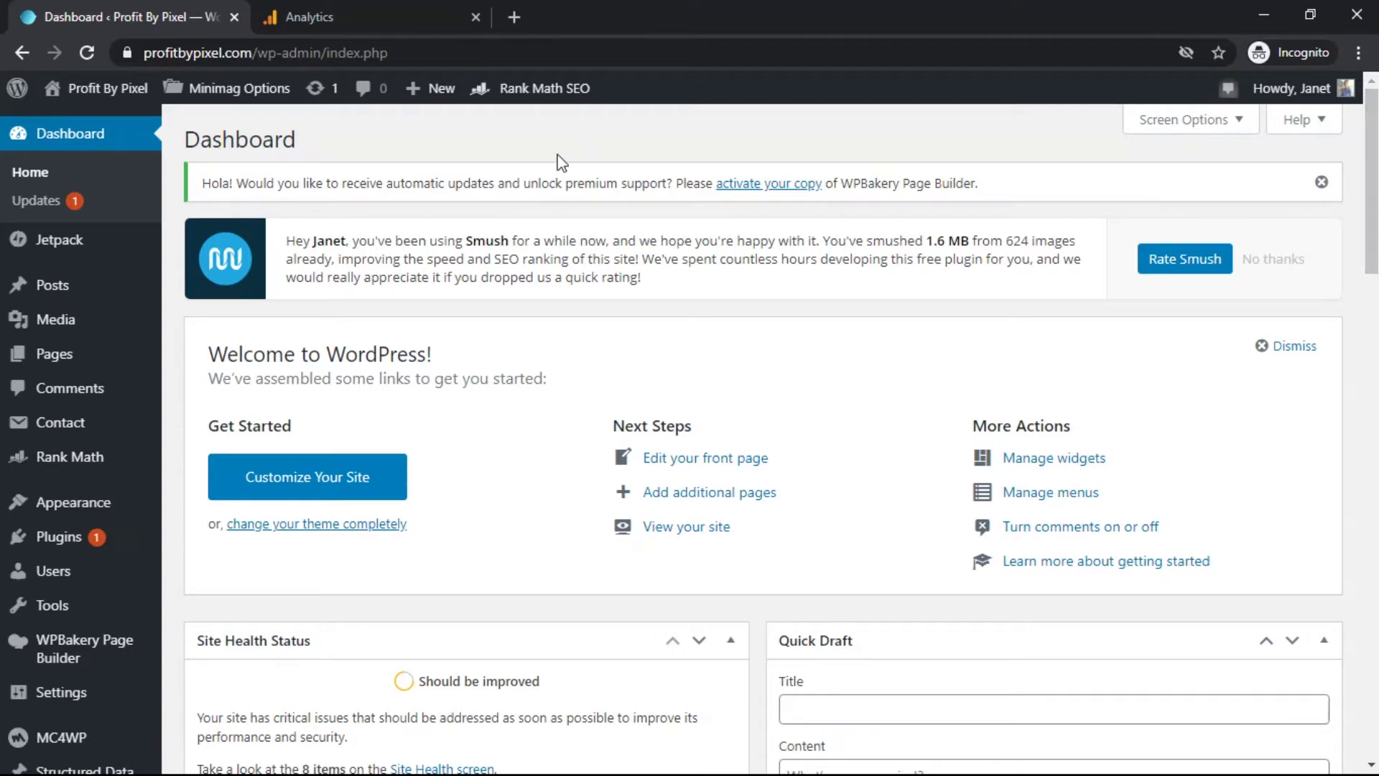
# Step: Switch to Google Analytics, check which account is signed in, and start the measurement setup
pyautogui.click(309, 16)
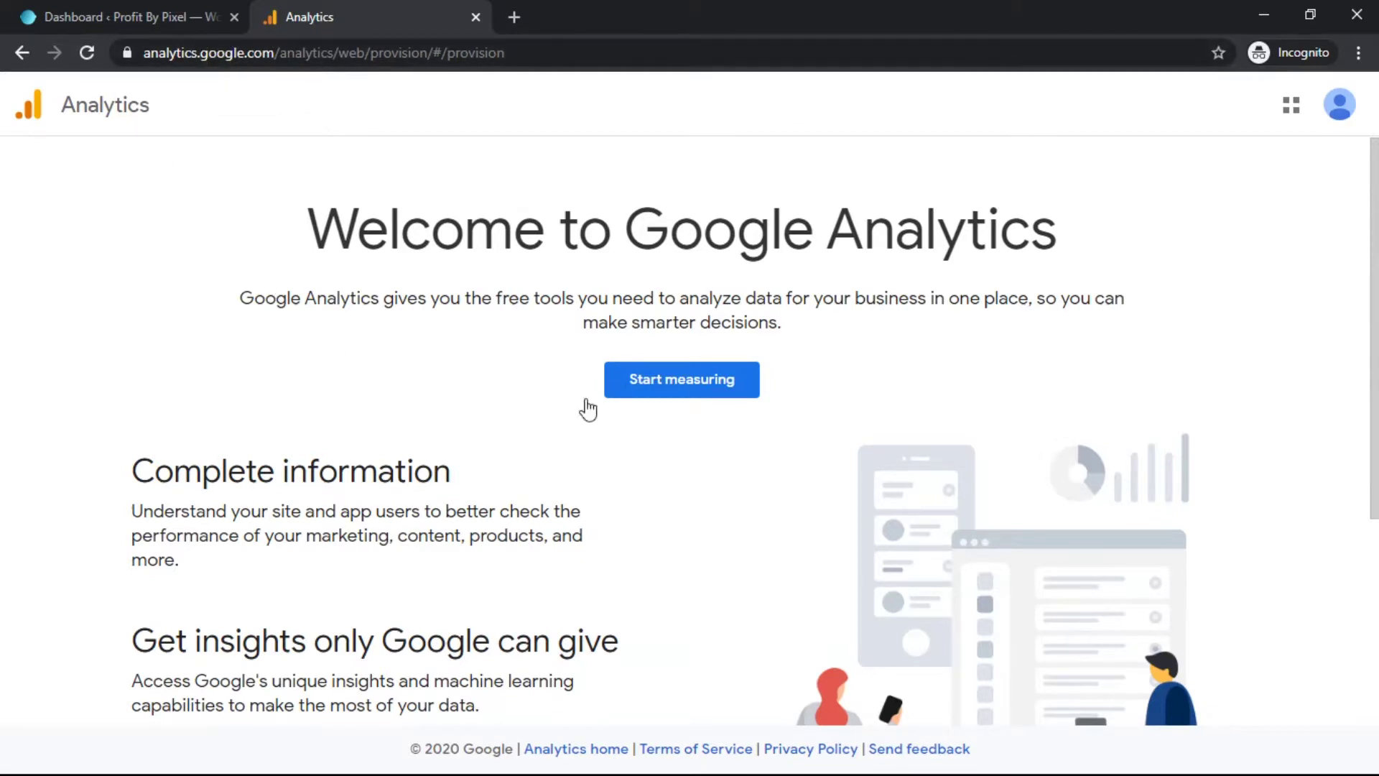
pyautogui.click(1340, 105)
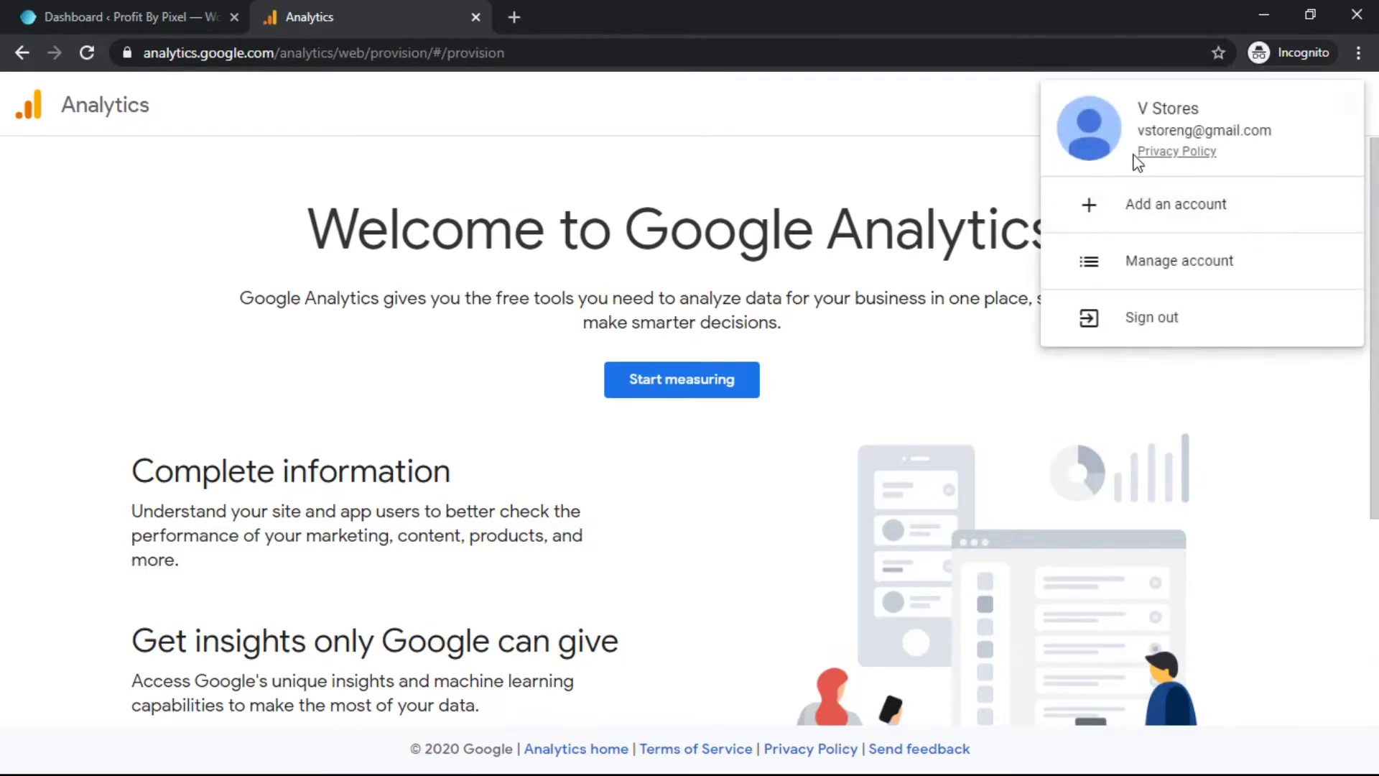
pyautogui.click(793, 307)
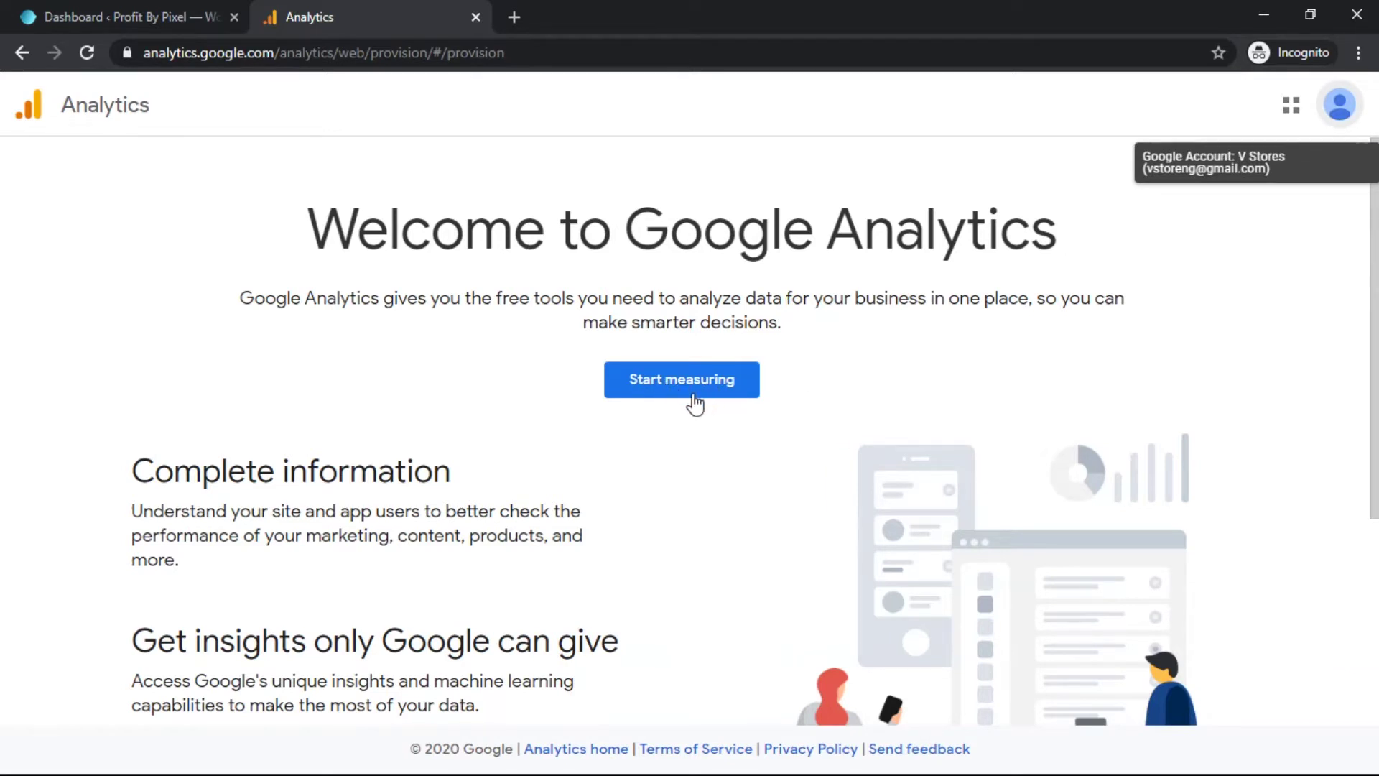
pyautogui.click(669, 381)
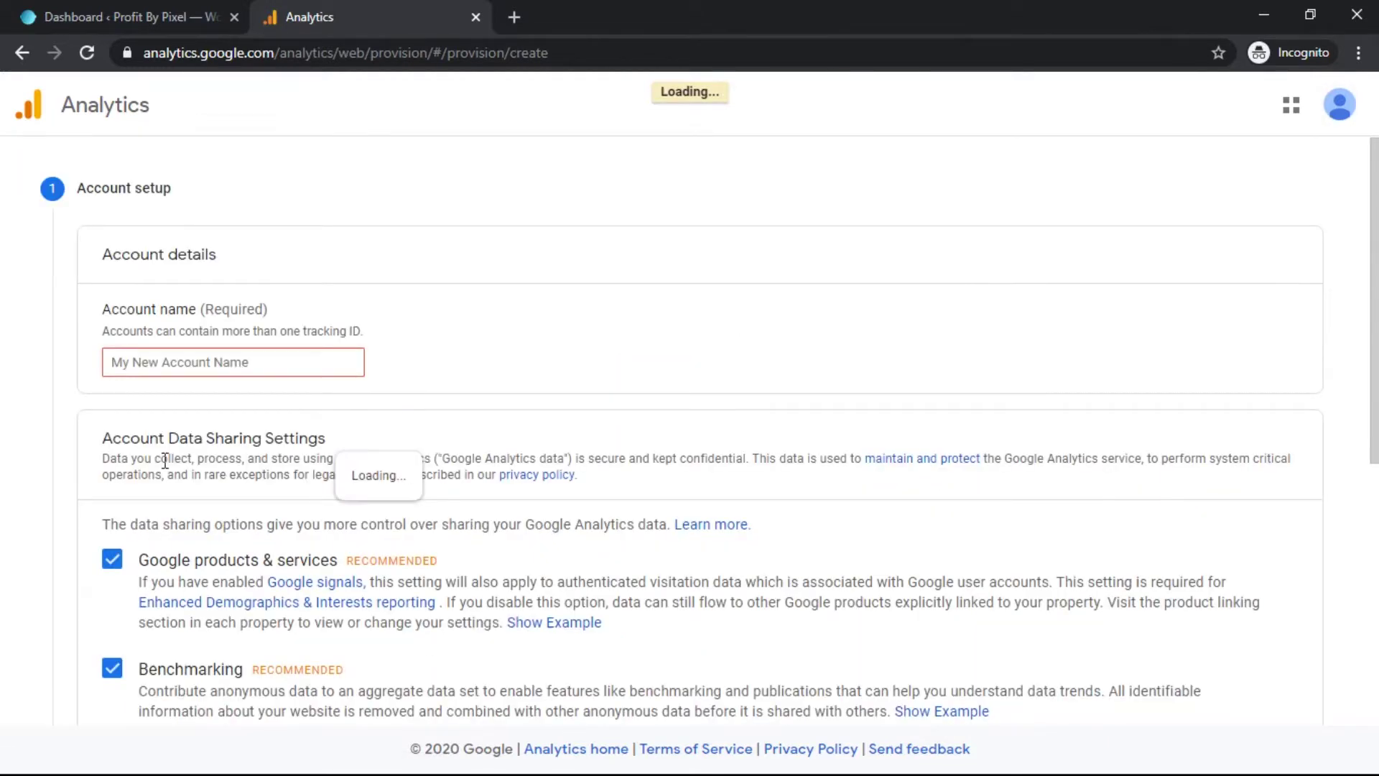
# Step: Name the Analytics account "WP MArks", keep all data sharing options enabled, and continue to the property setup
pyautogui.moveTo(1369, 319); pyautogui.dragTo(1368, 416)
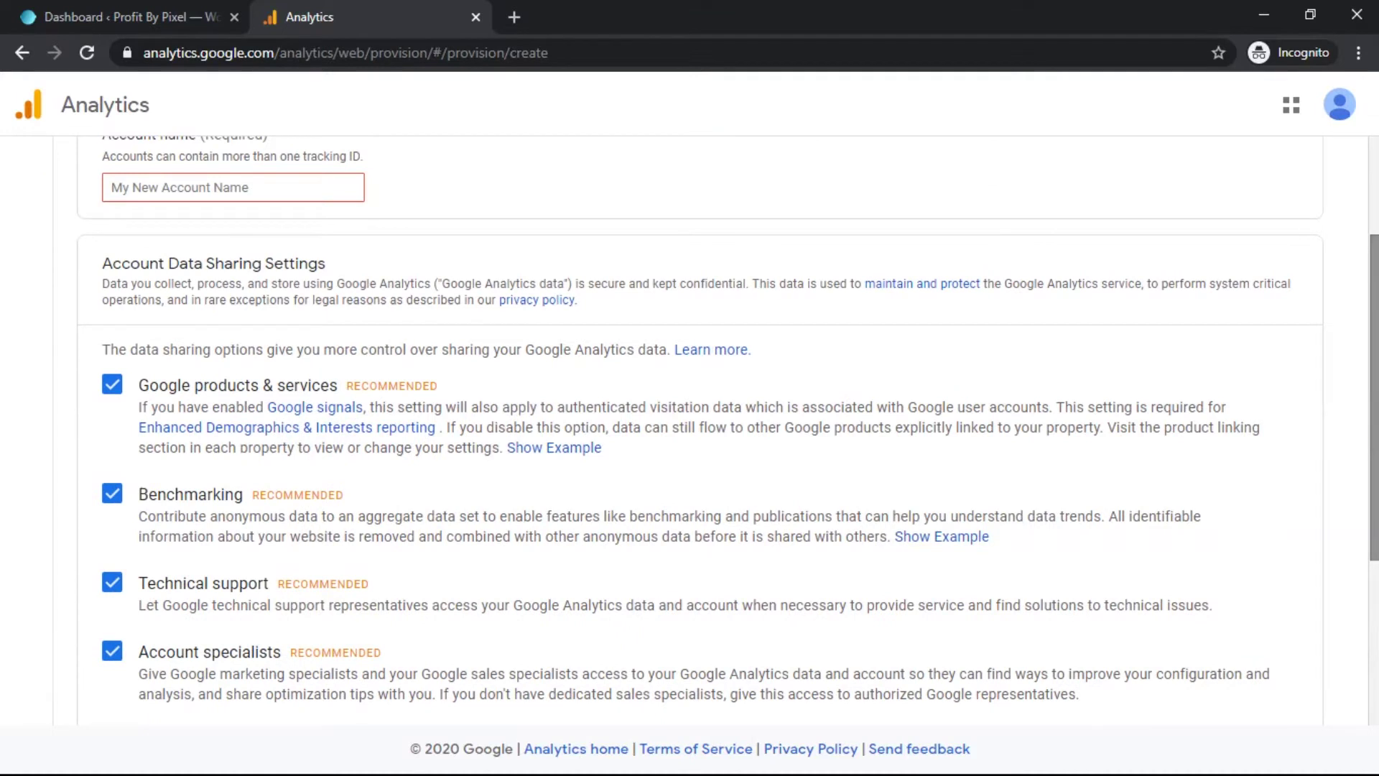
pyautogui.scroll(1, 1371, 402)
pyautogui.scroll(2, 1372, 314)
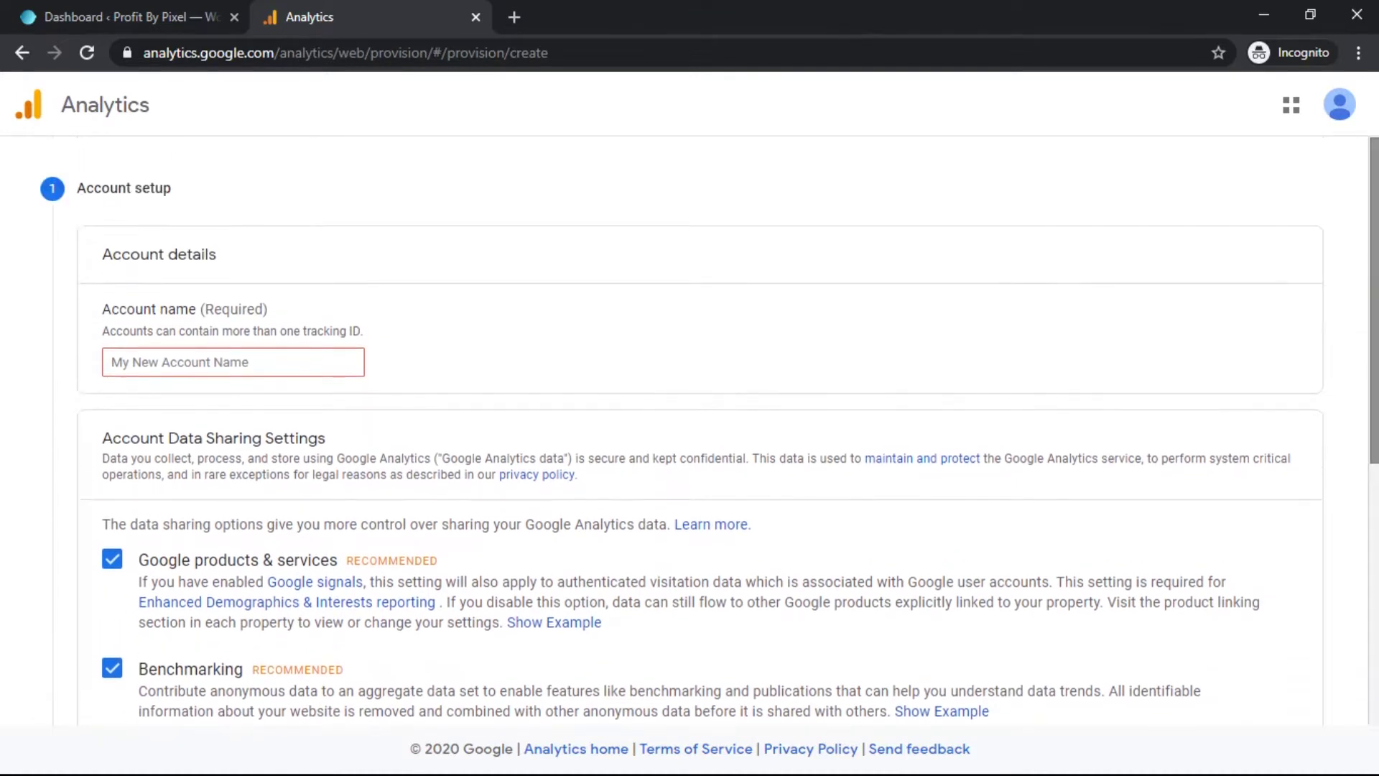
pyautogui.click(217, 362)
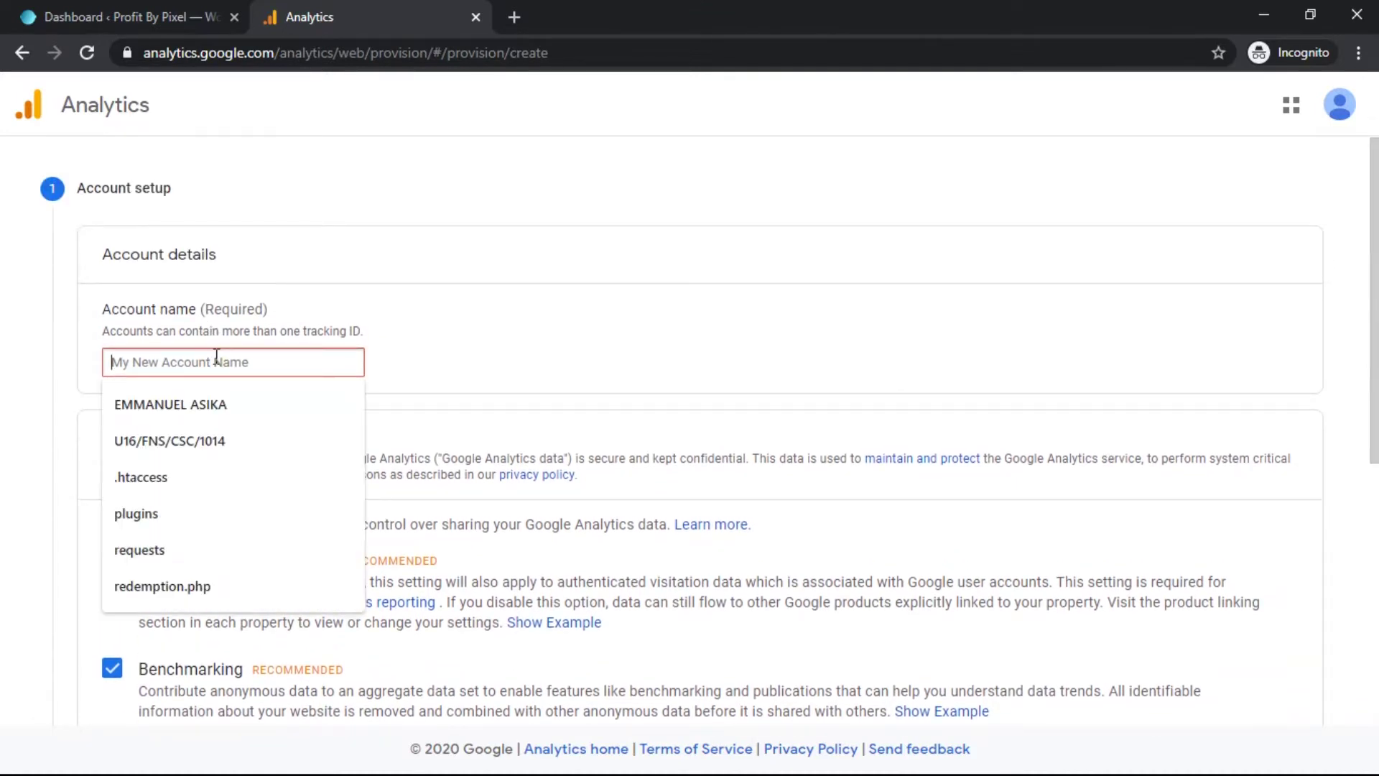
pyautogui.write('WP MArks')
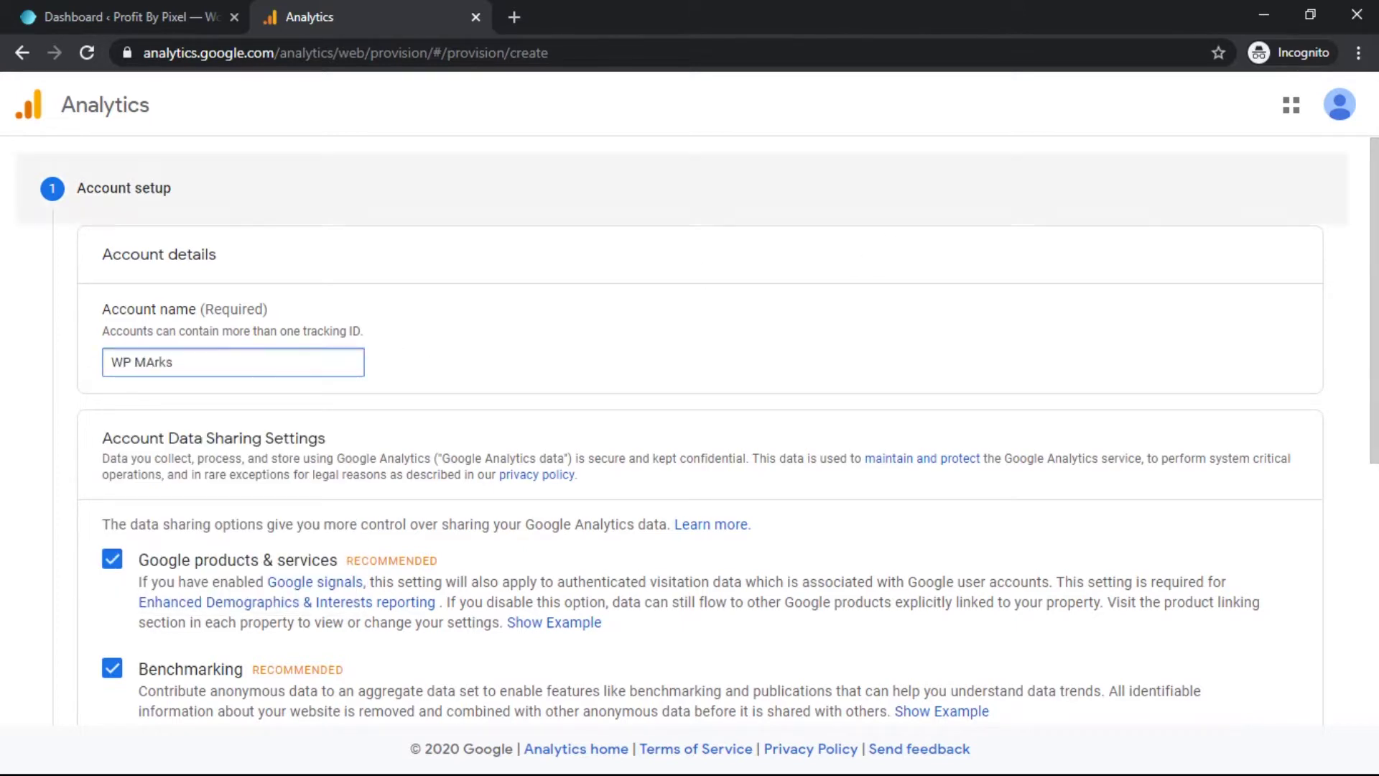
pyautogui.scroll(-4, 222, 284)
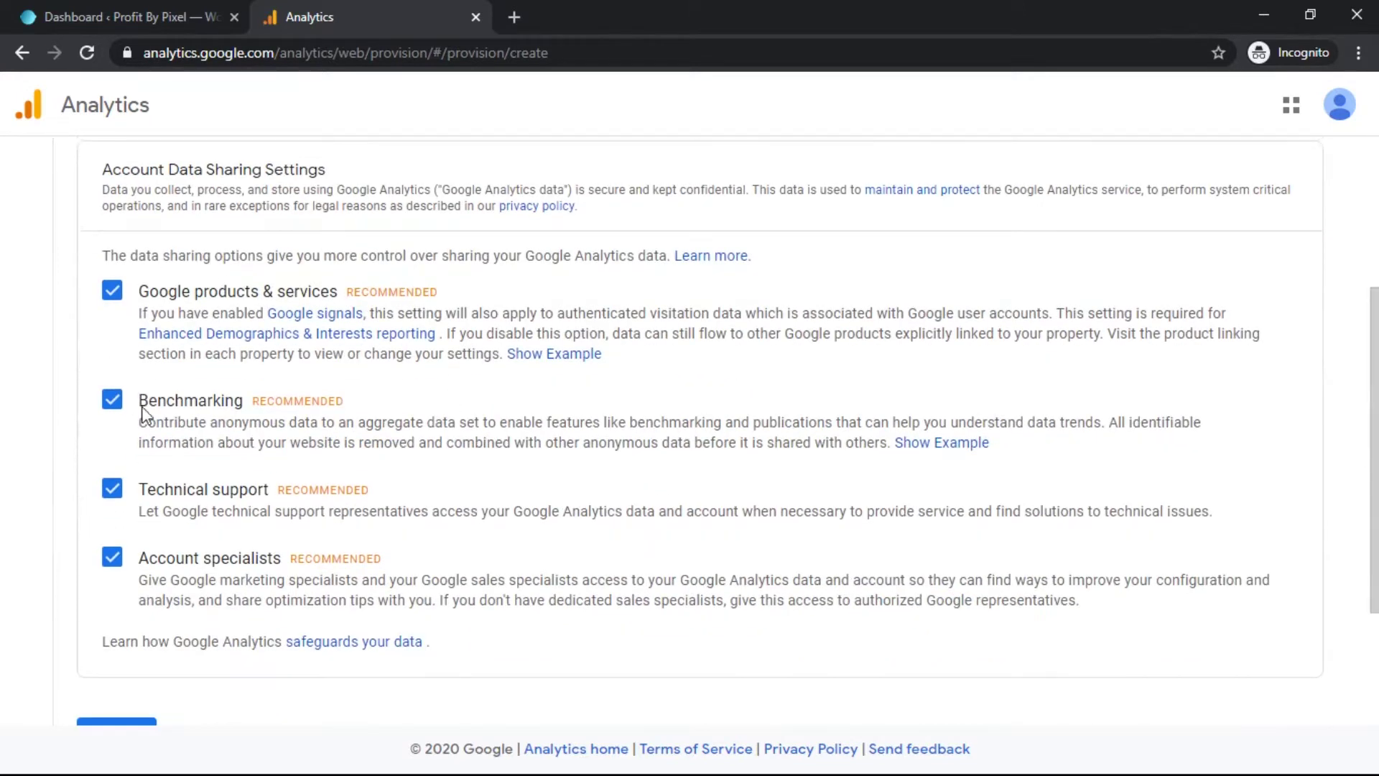
pyautogui.scroll(-2, 357, 556)
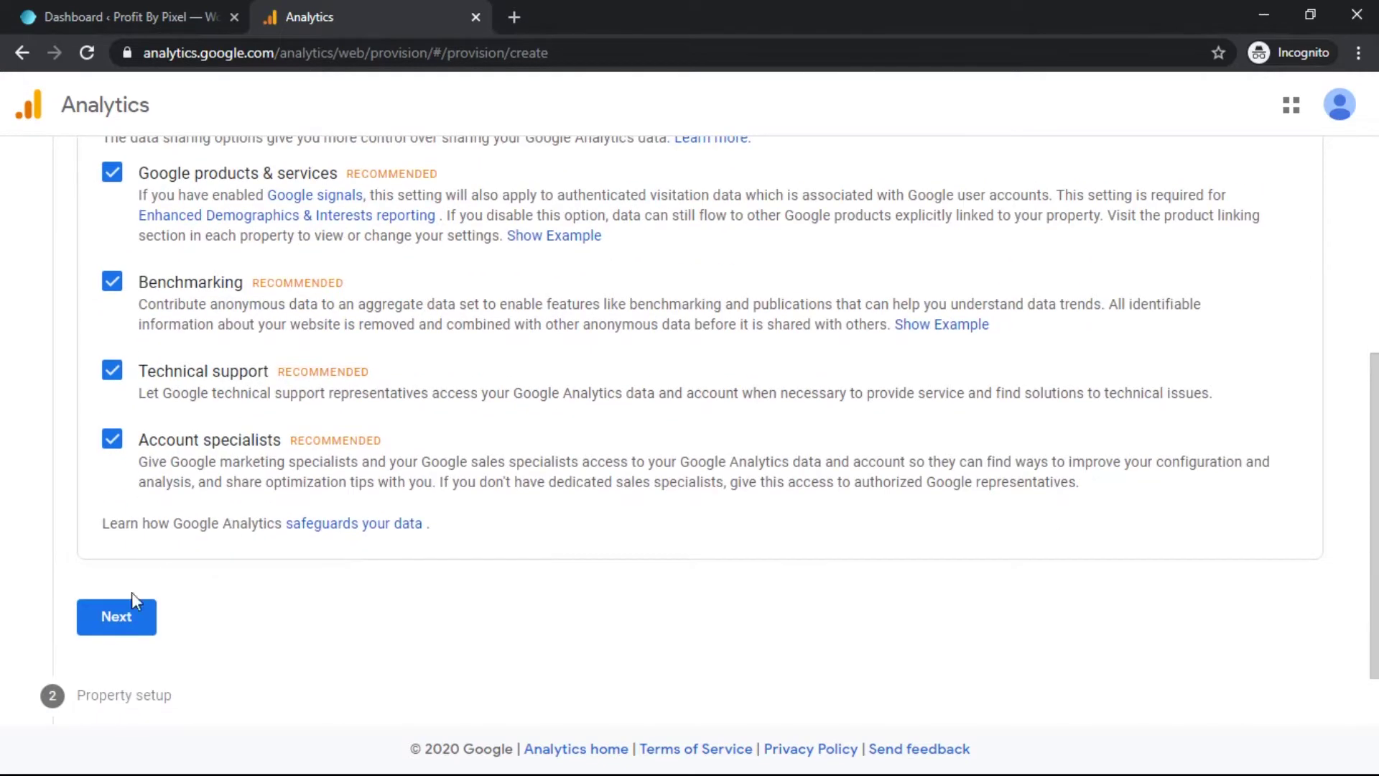
pyautogui.click(111, 622)
# Step: Name the property "WP MArks", keep the default time zone and currency, and continue to the business information
pyautogui.click(222, 482)
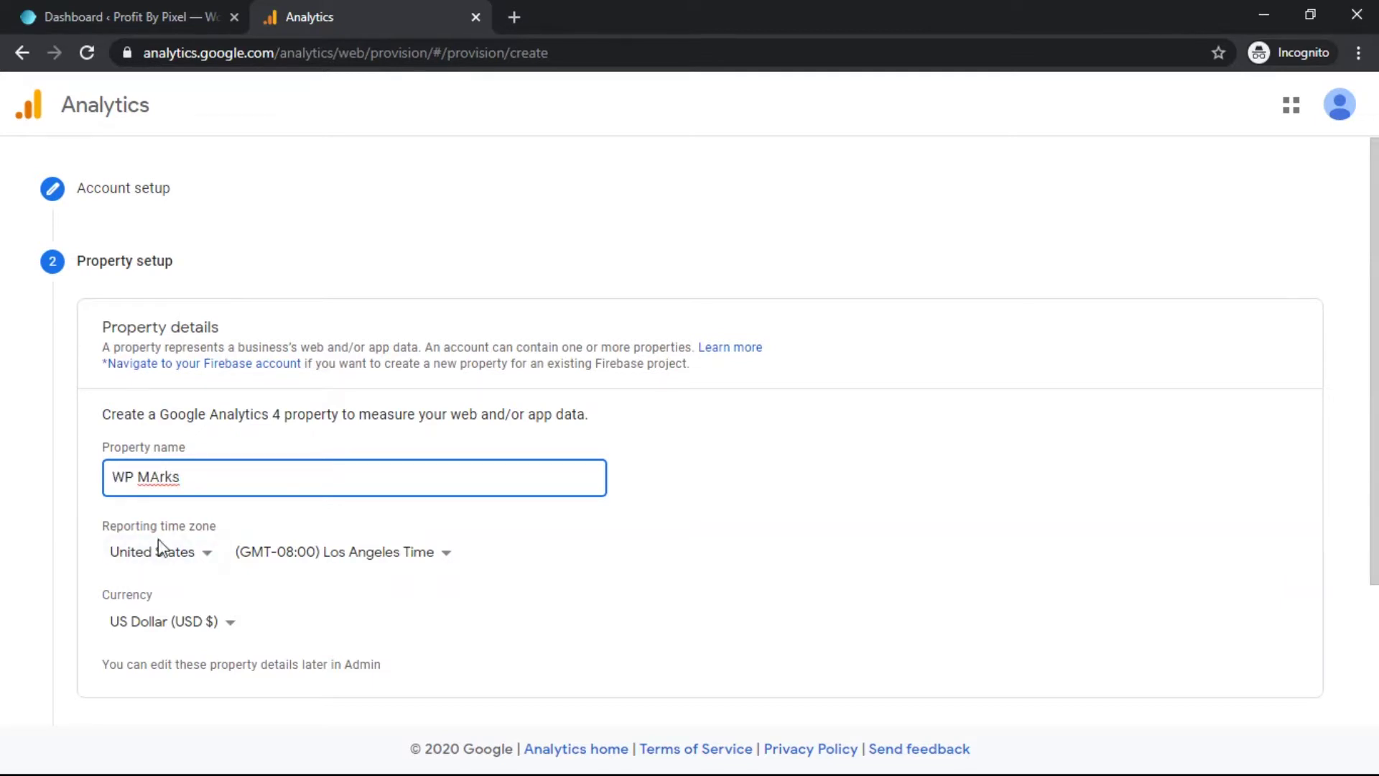
pyautogui.moveTo(1375, 390); pyautogui.dragTo(1375, 527)
pyautogui.click(118, 604)
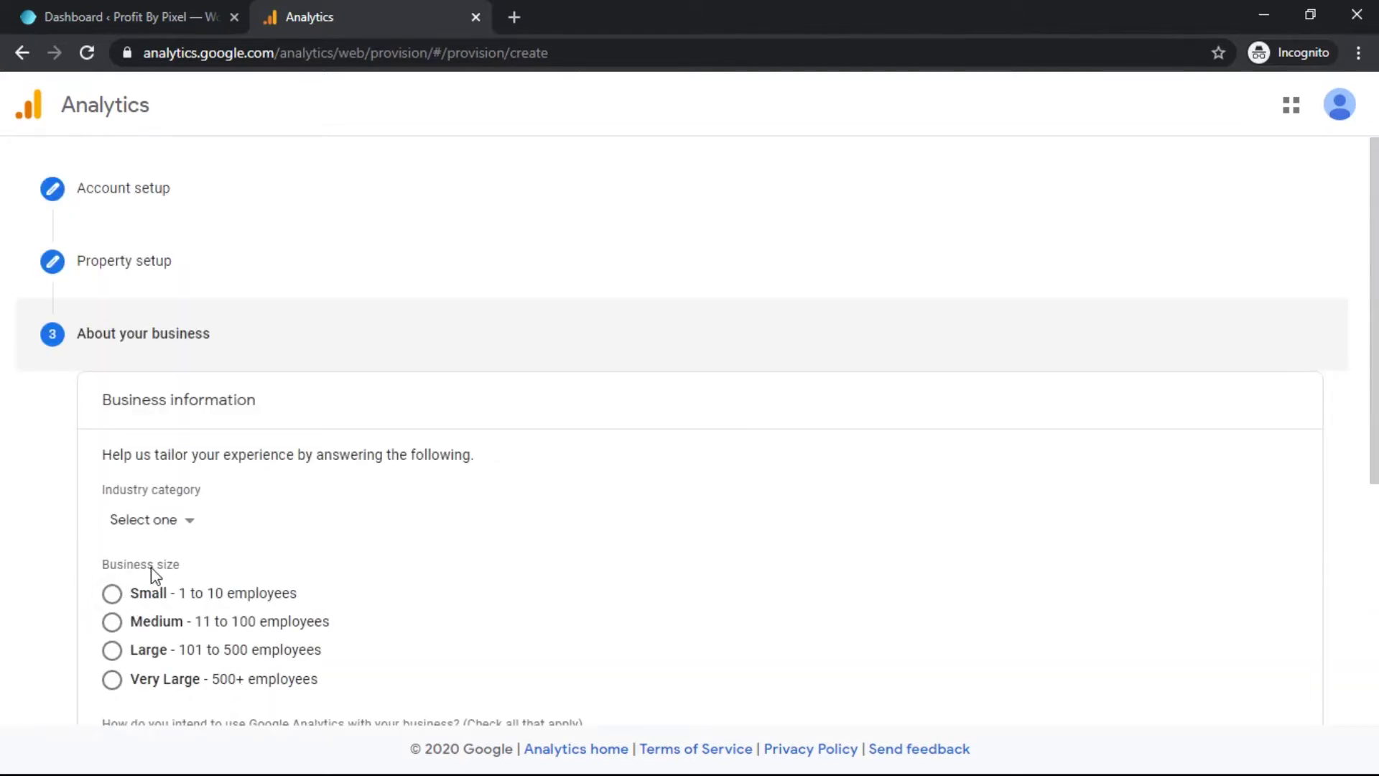
# Step: Set the business size to Small (1 to 10 employees) and the industry category to Computers & Electronics
pyautogui.click(112, 594)
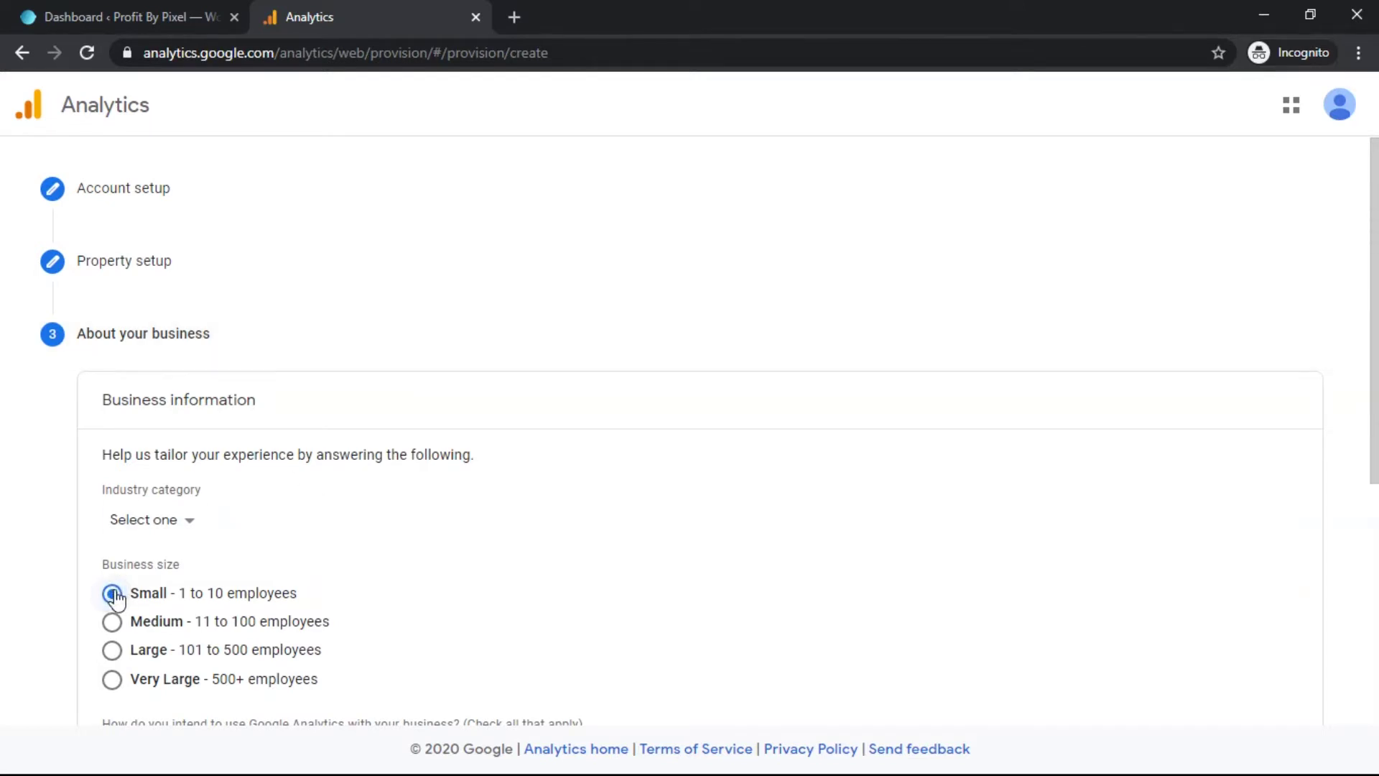
pyautogui.click(143, 524)
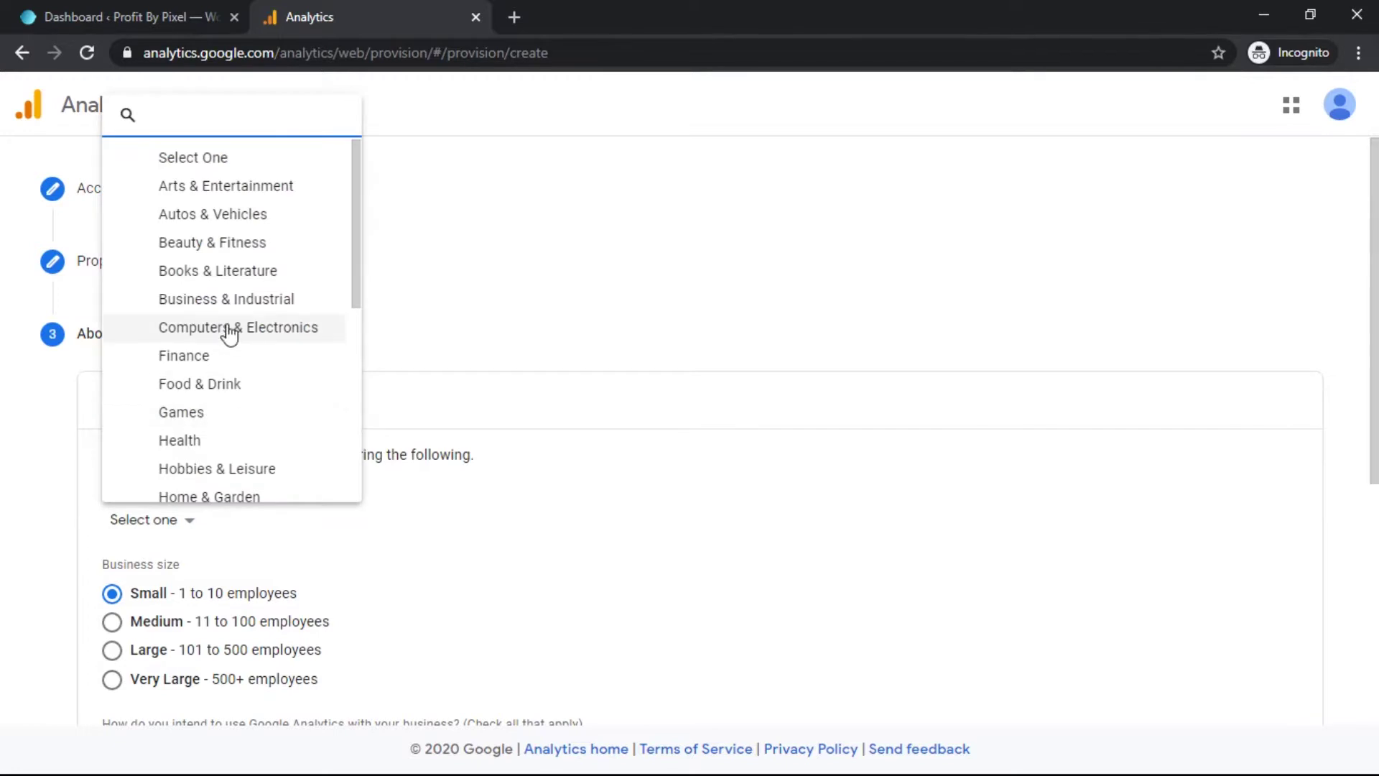
pyautogui.click(257, 330)
# Step: Choose "Measure customer engagement with my site or app" as the intended use and create the account
pyautogui.moveTo(1374, 431); pyautogui.dragTo(1373, 662)
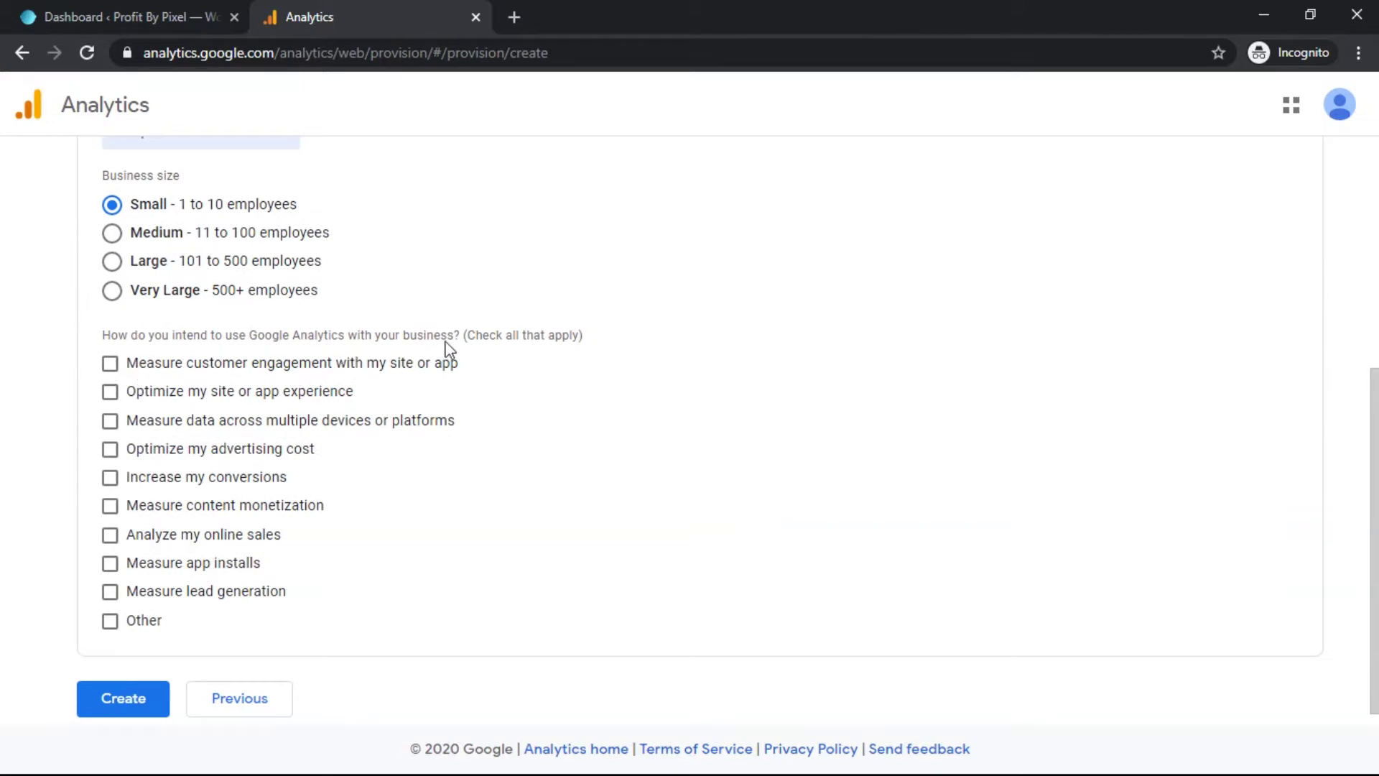
pyautogui.click(141, 365)
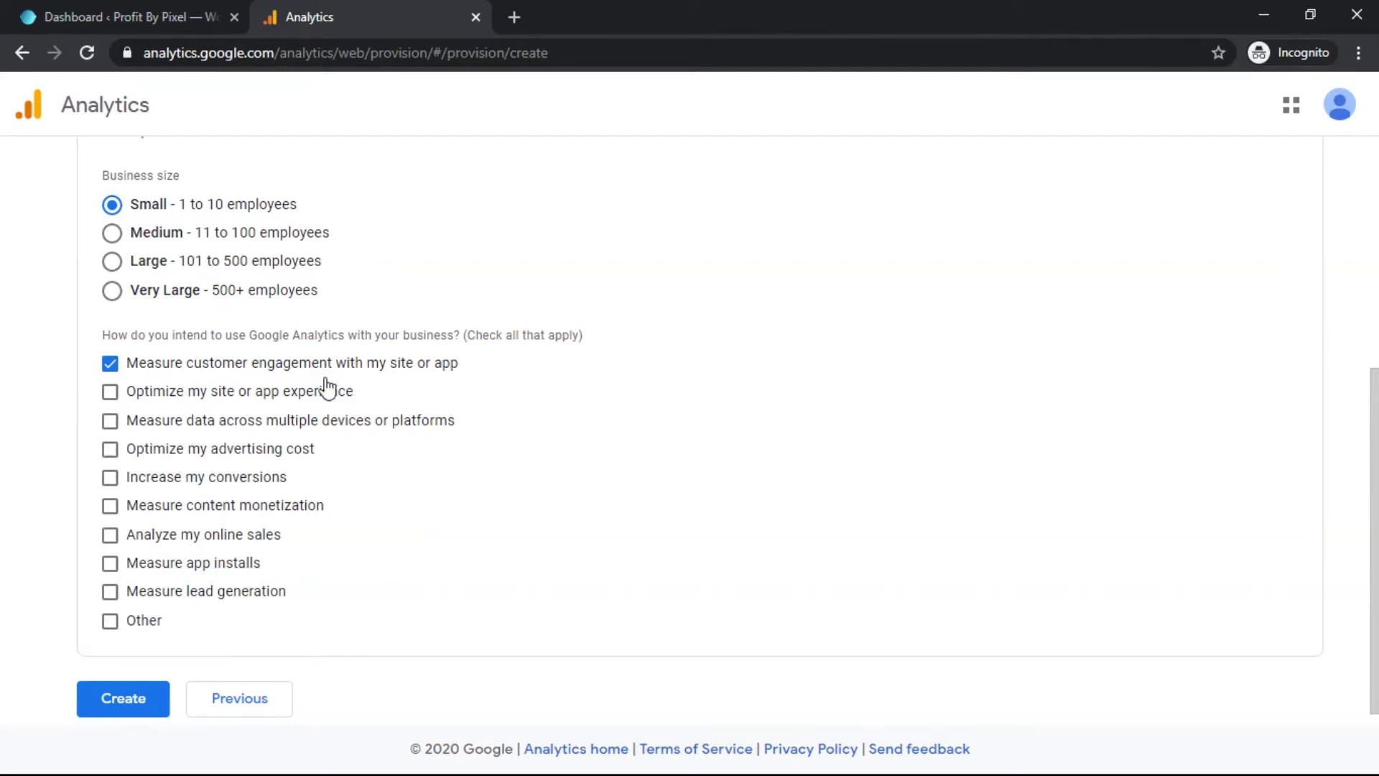
pyautogui.click(144, 699)
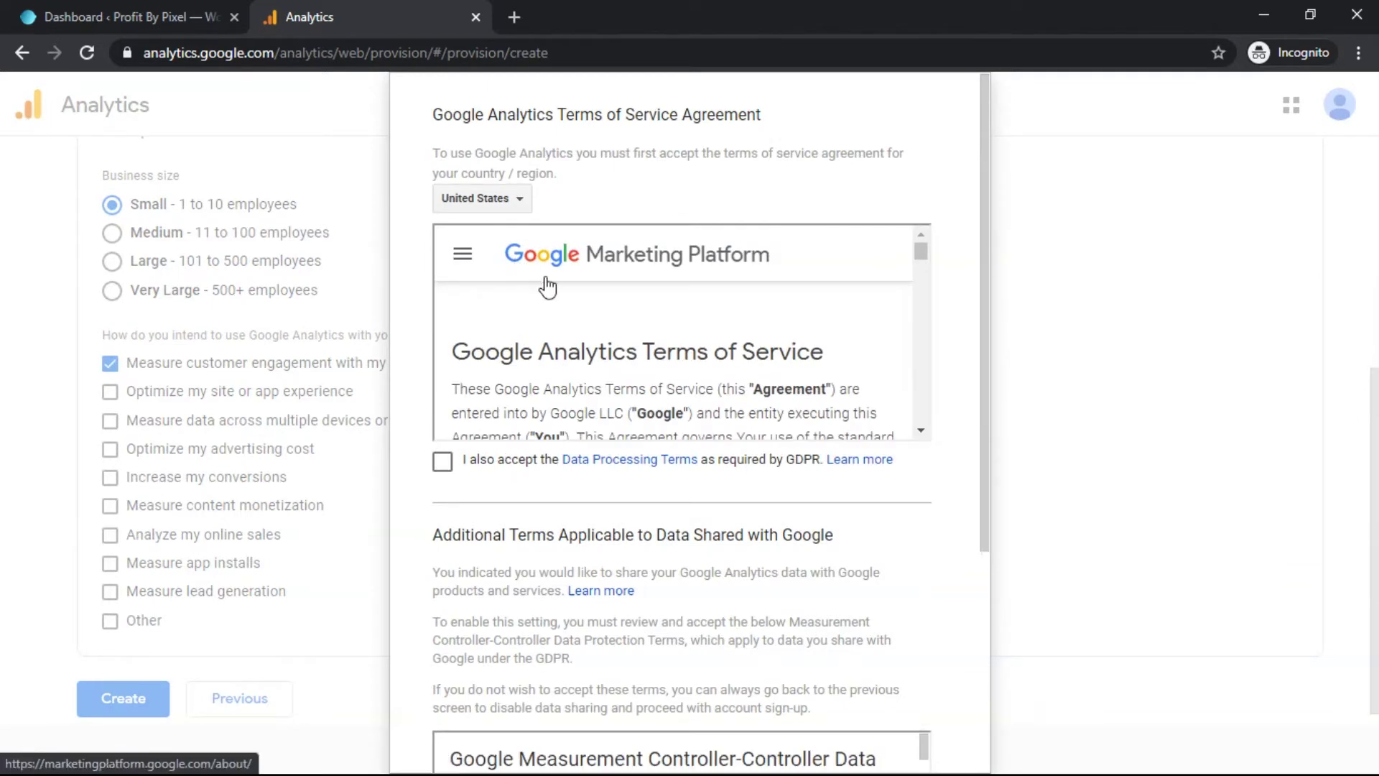
# Step: Accept the Analytics terms of service, including the GDPR Data Processing Terms and the Measurement Controller-Controller Data Protection Terms
pyautogui.moveTo(922, 261); pyautogui.dragTo(921, 284)
pyautogui.click(444, 463)
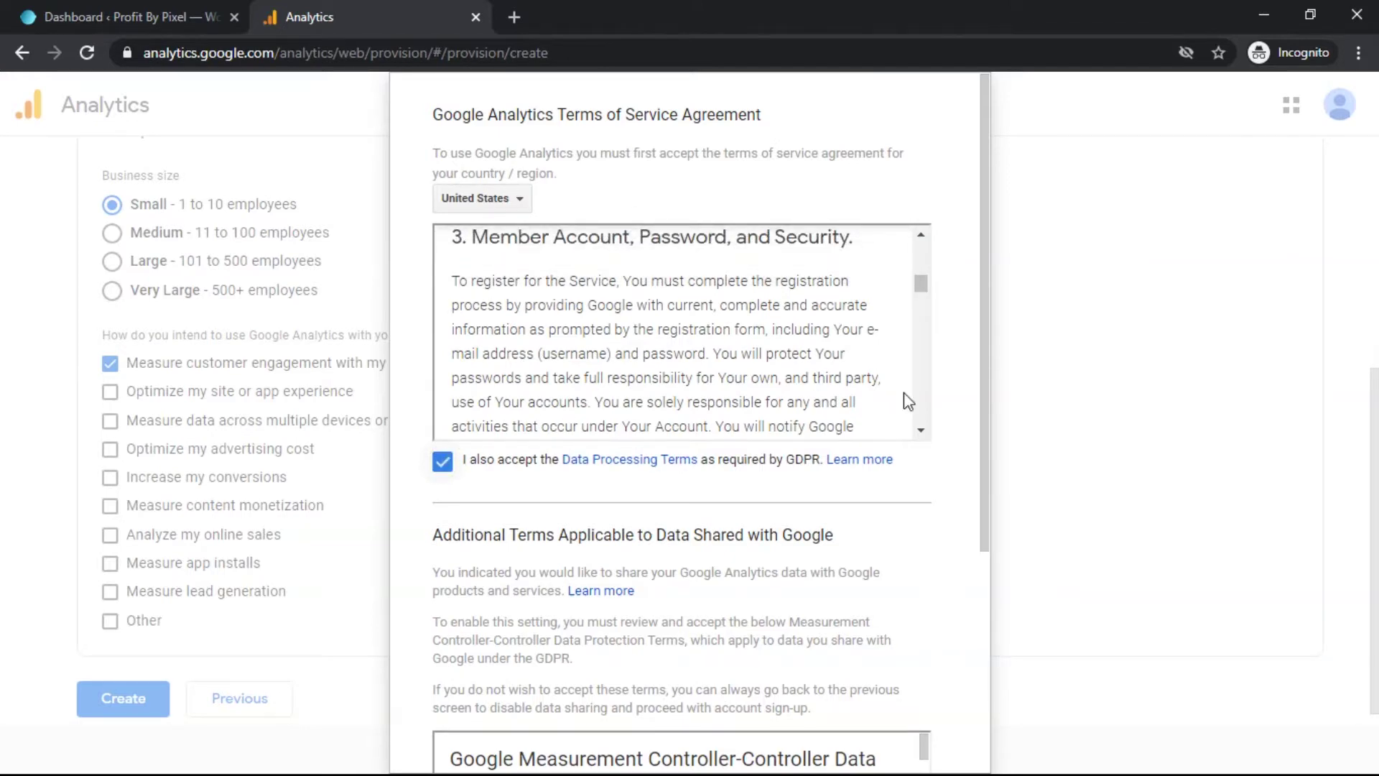
pyautogui.moveTo(981, 447); pyautogui.dragTo(972, 692)
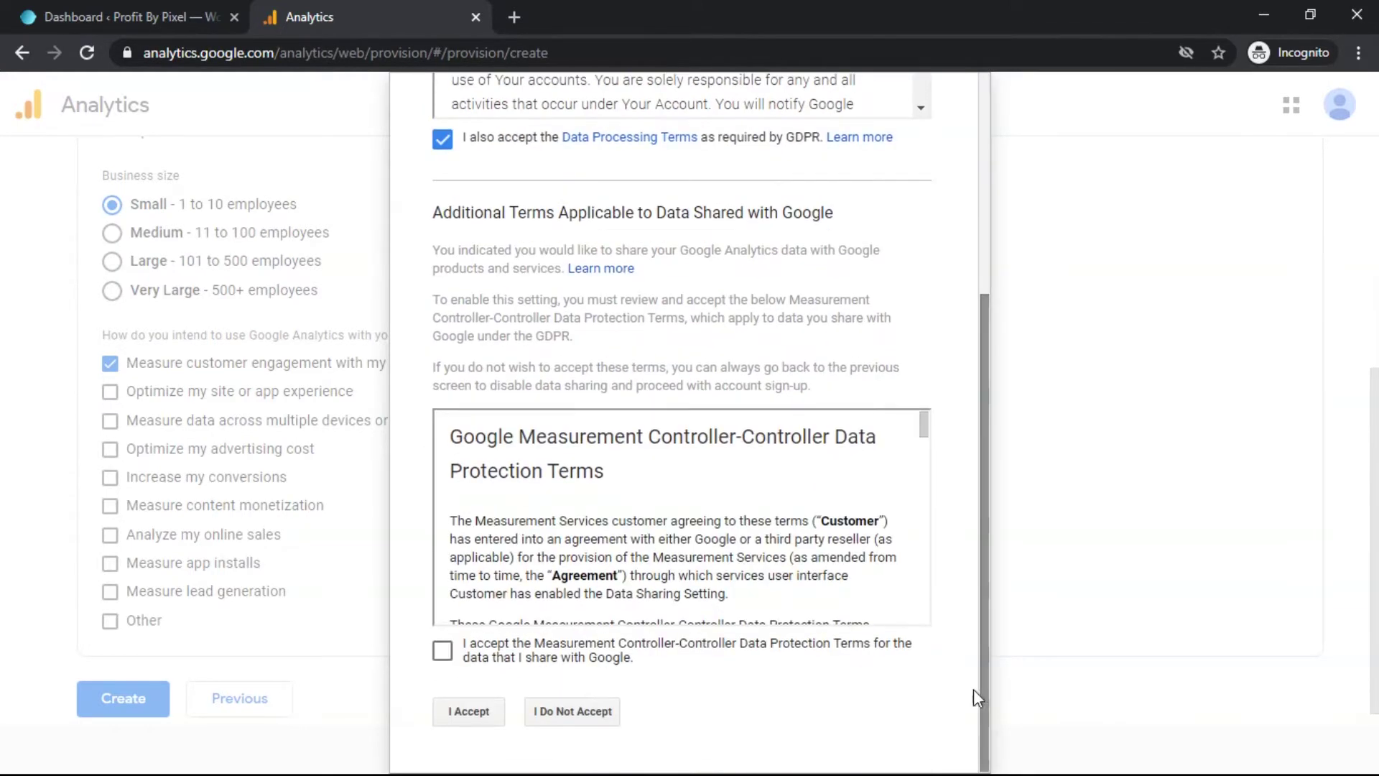
pyautogui.click(441, 651)
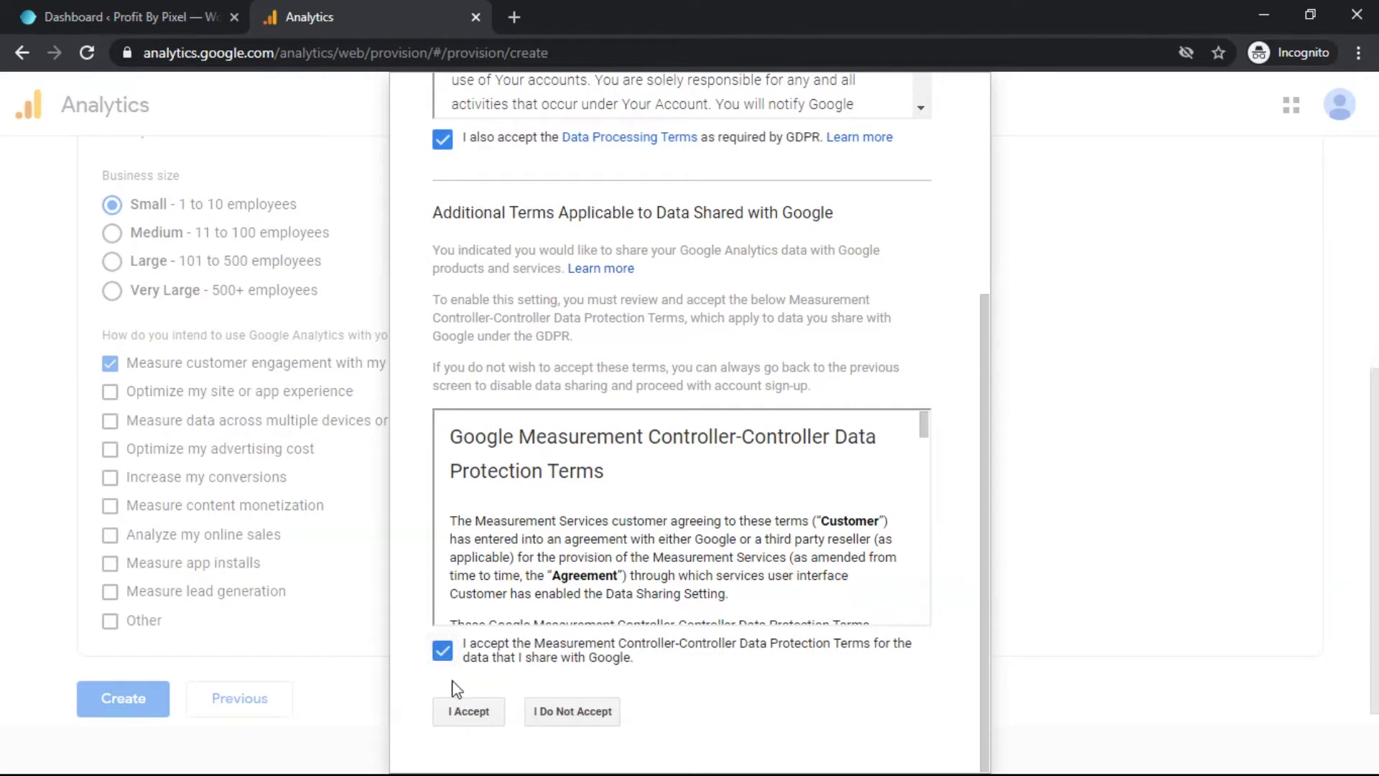
pyautogui.click(469, 712)
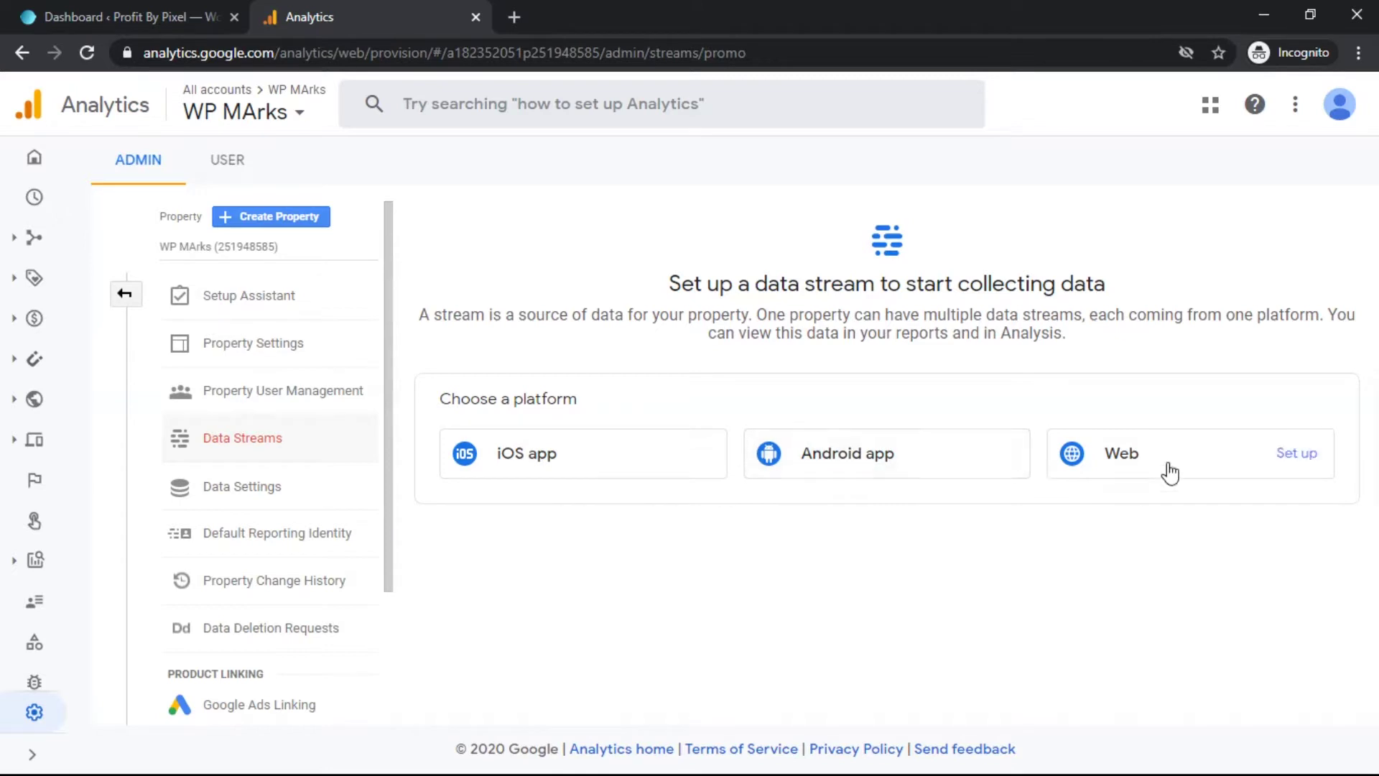
# Step: Start a web data stream and set its website URL to profitbypixel.com, copying the domain from the WordPress dashboard's address
pyautogui.click(1201, 467)
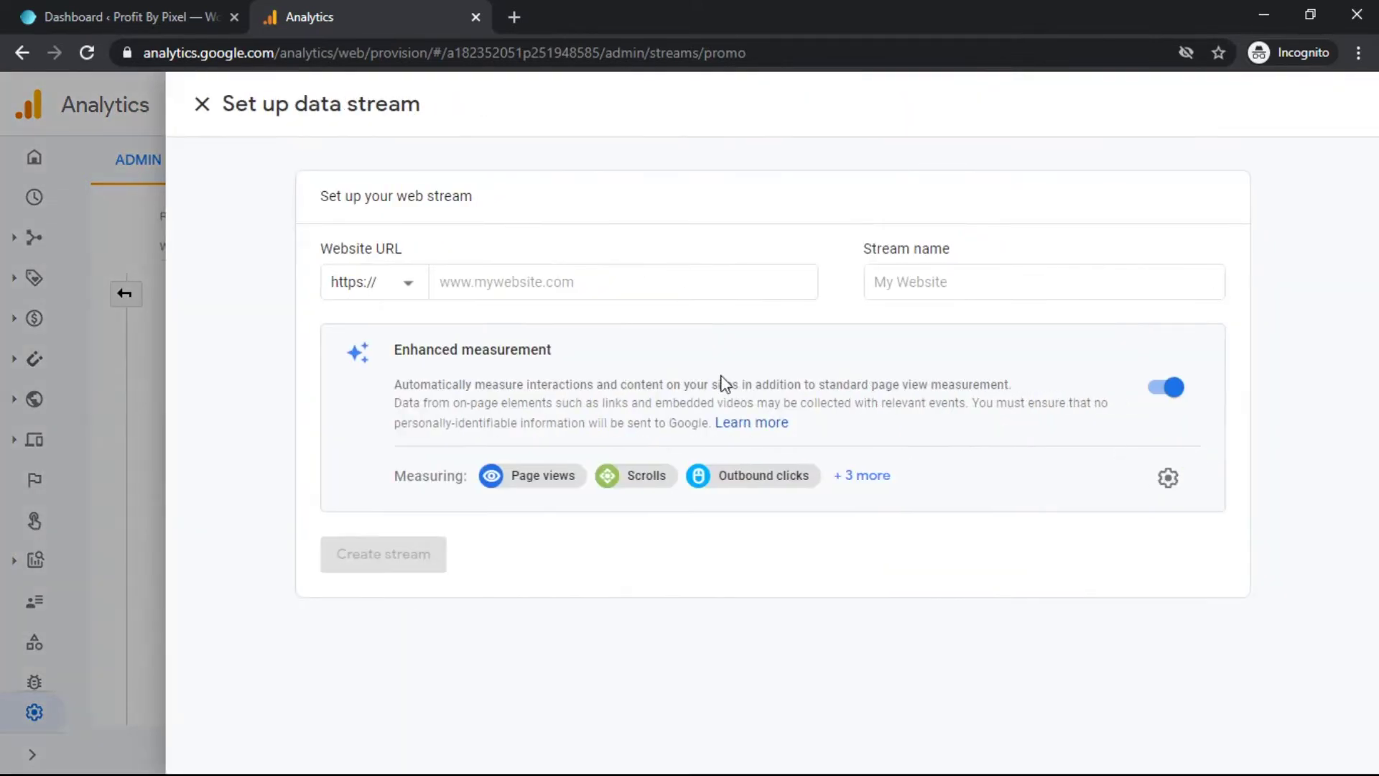
pyautogui.click(476, 282)
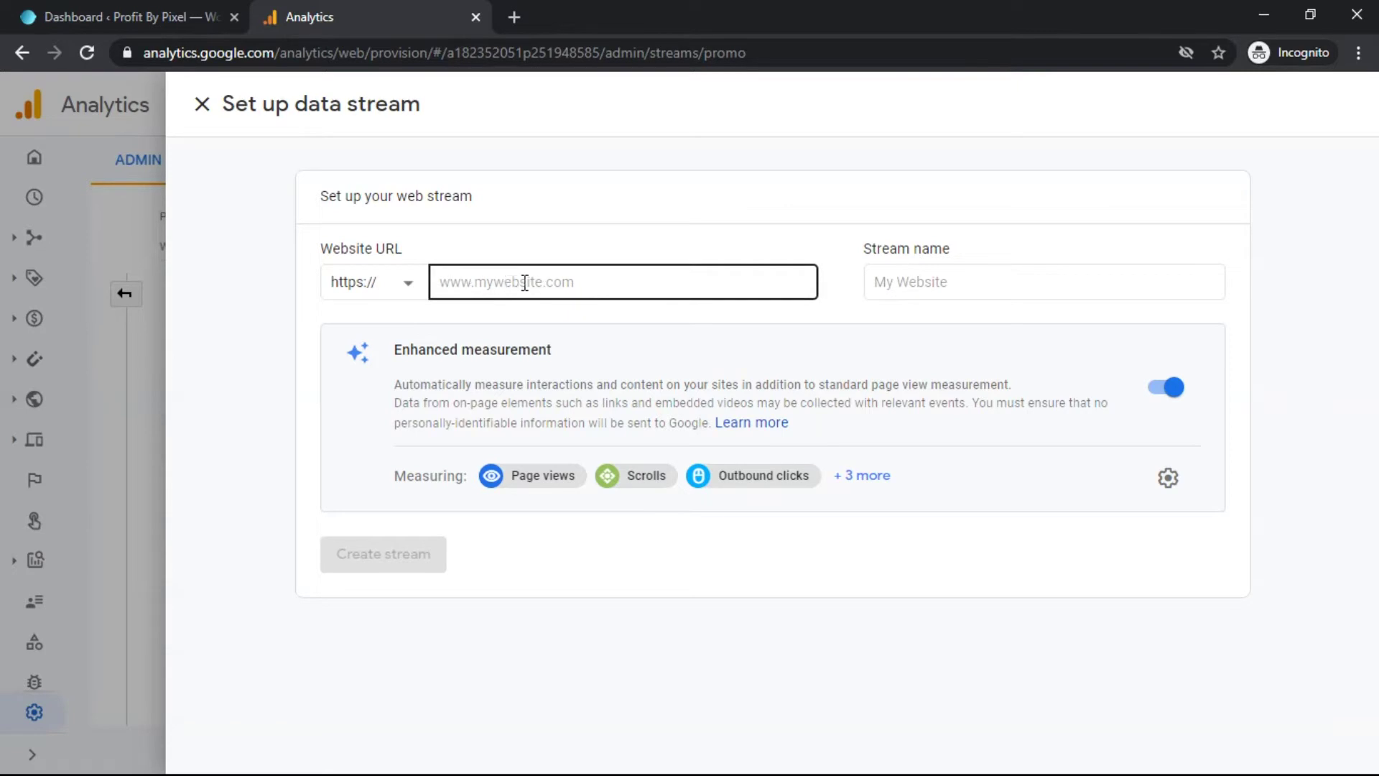
pyautogui.click(164, 10)
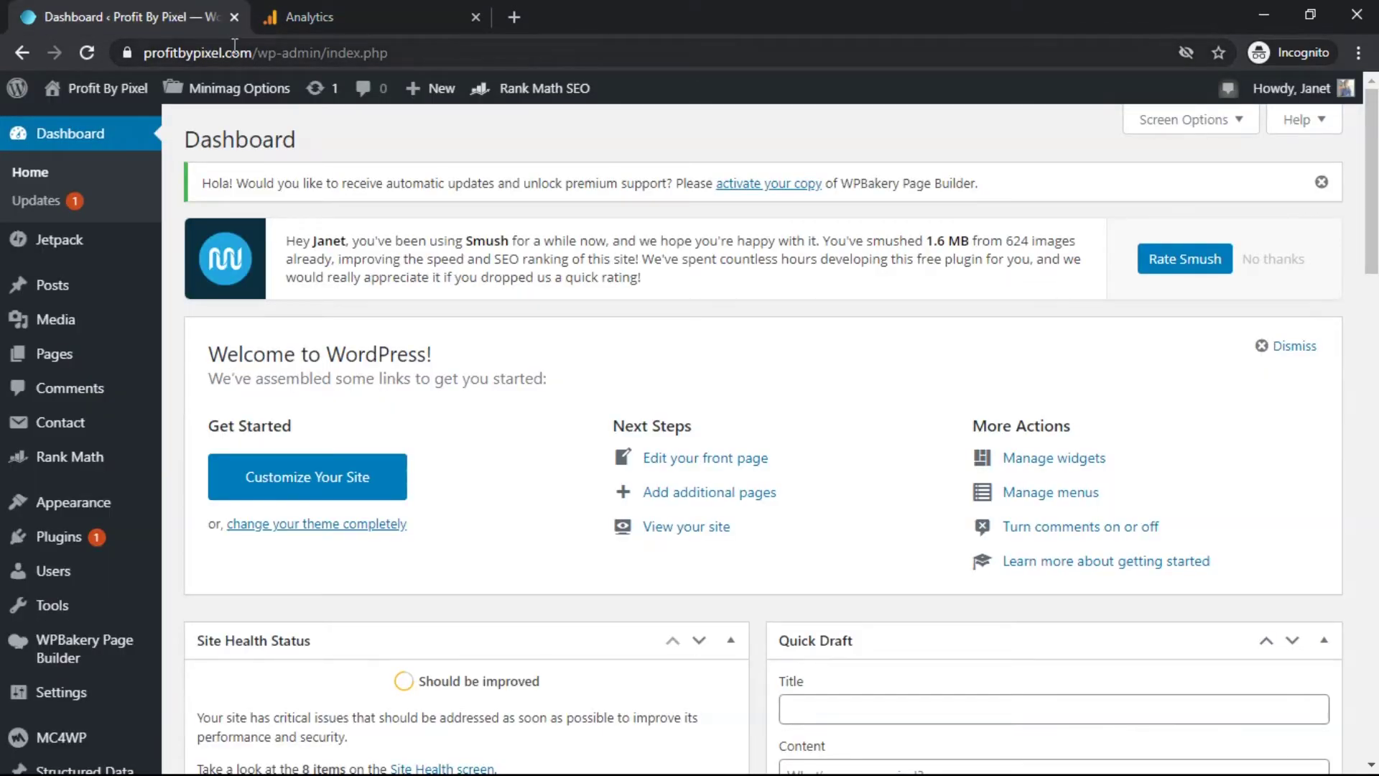
pyautogui.moveTo(255, 57); pyautogui.dragTo(85, 58)
pyautogui.hotkey('ctrl', 'c')
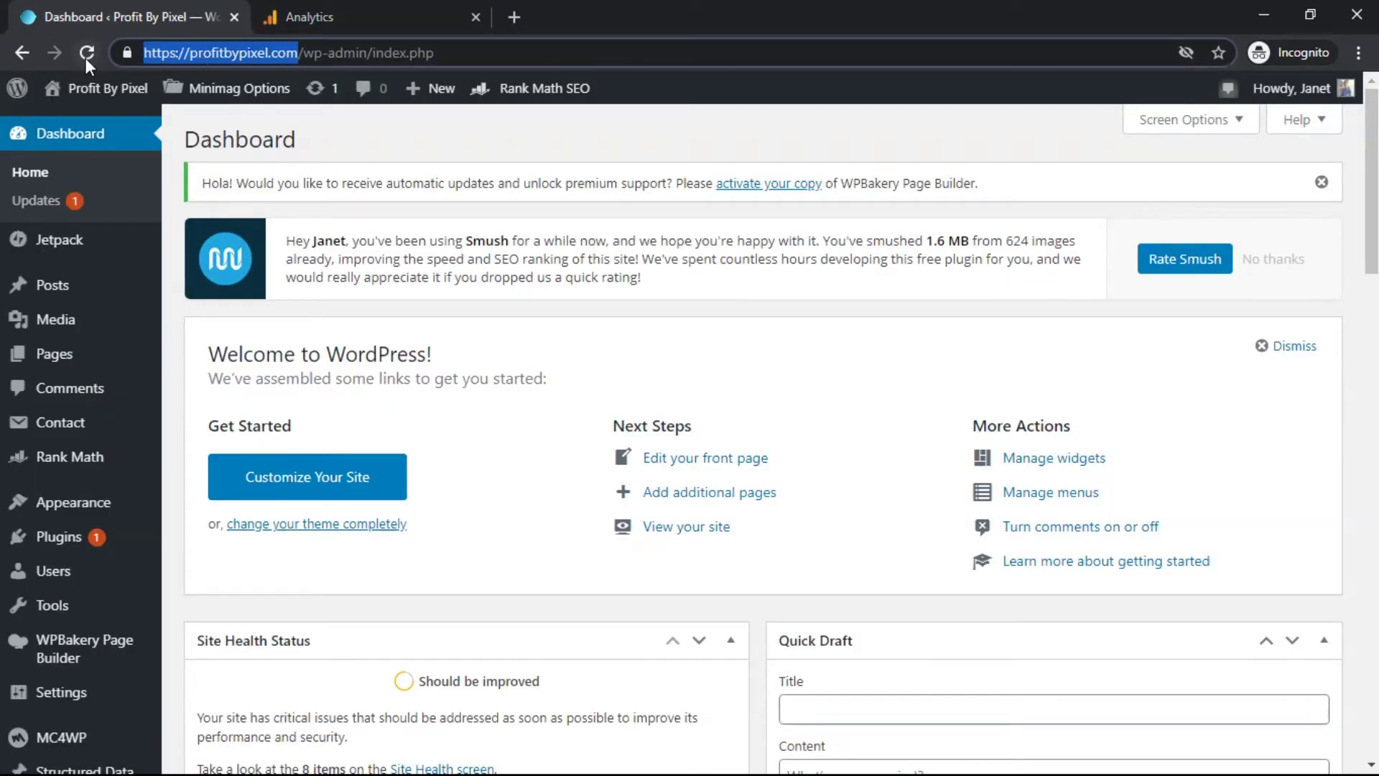
pyautogui.click(355, 9)
pyautogui.click(497, 286)
pyautogui.hotkey('ctrl', 'v')
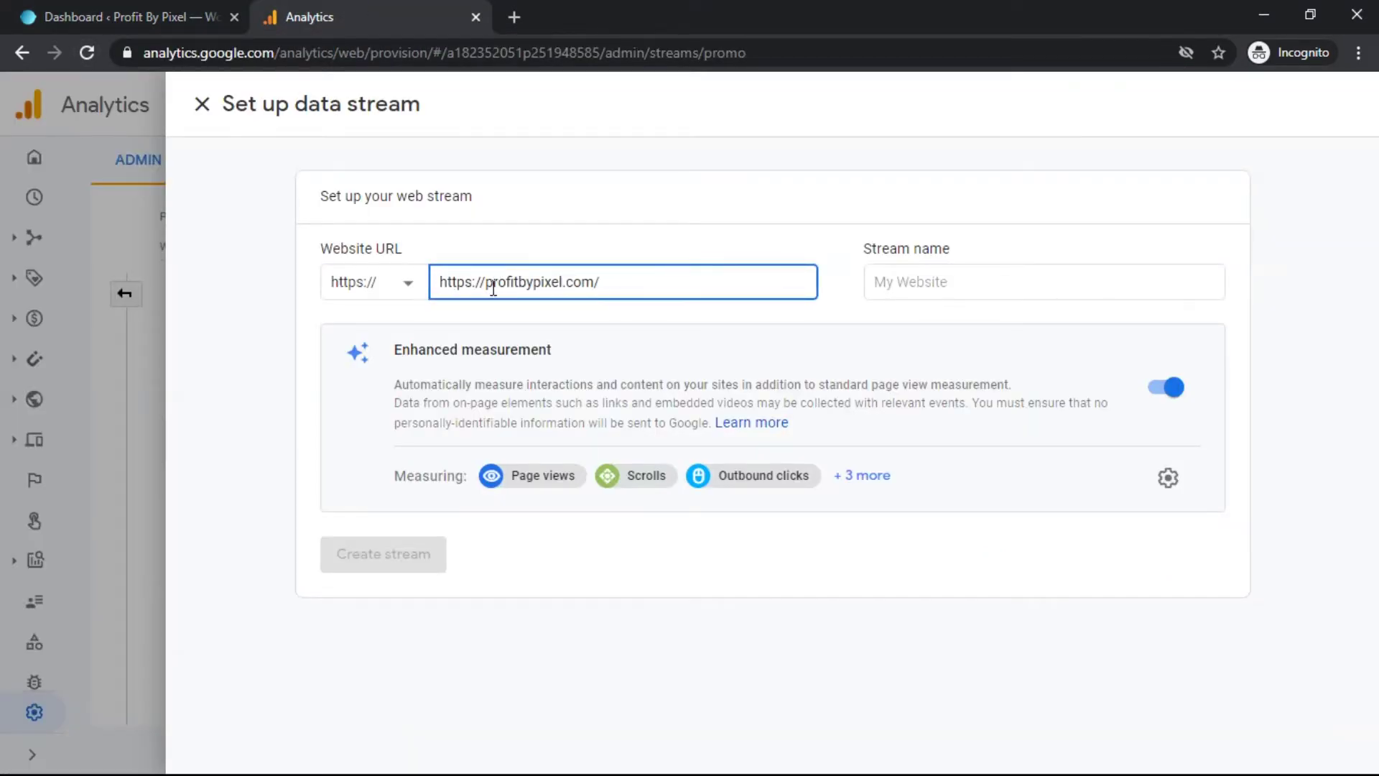
pyautogui.moveTo(486, 288); pyautogui.dragTo(419, 282)
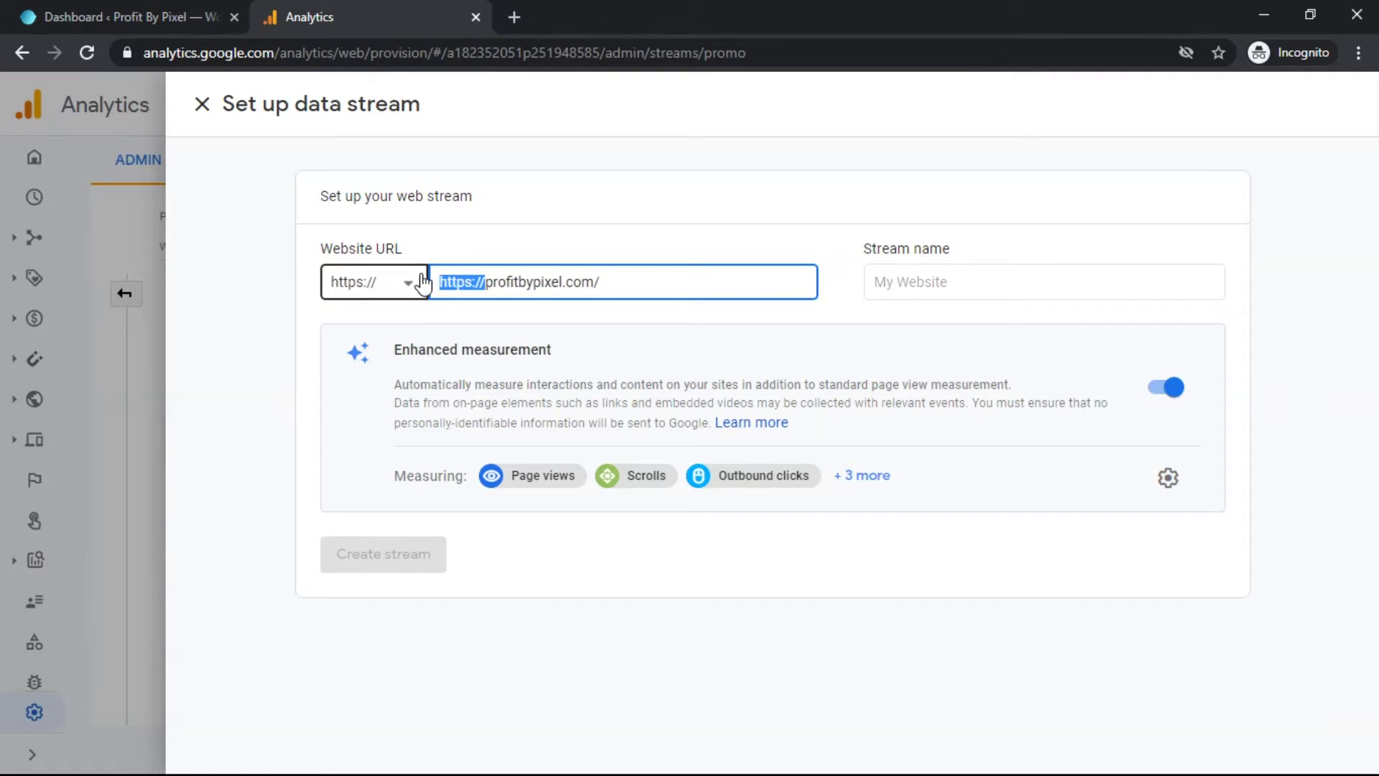
pyautogui.press('BackSpace')
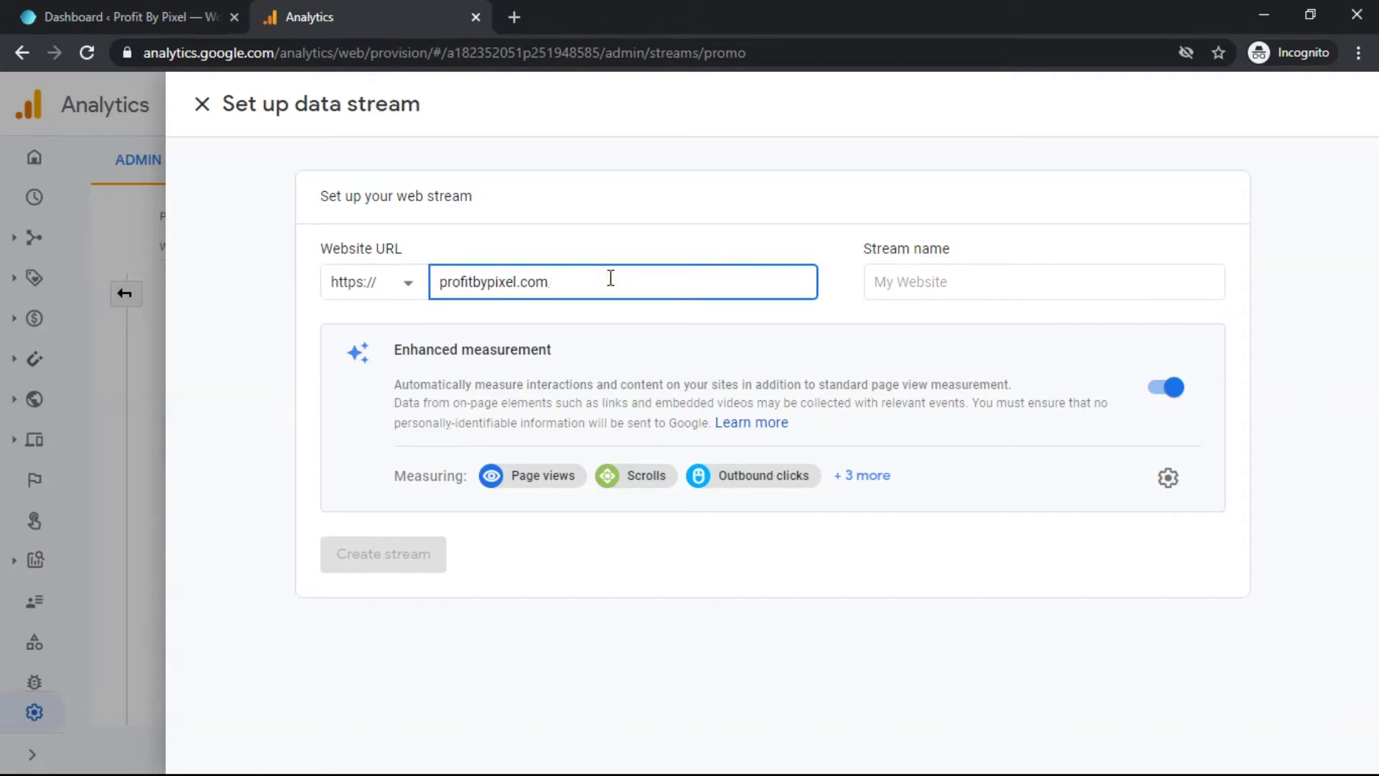
# Step: Name the stream "Profit By Pixel", review the full list of enhanced measurements, and create the stream
pyautogui.click(924, 284)
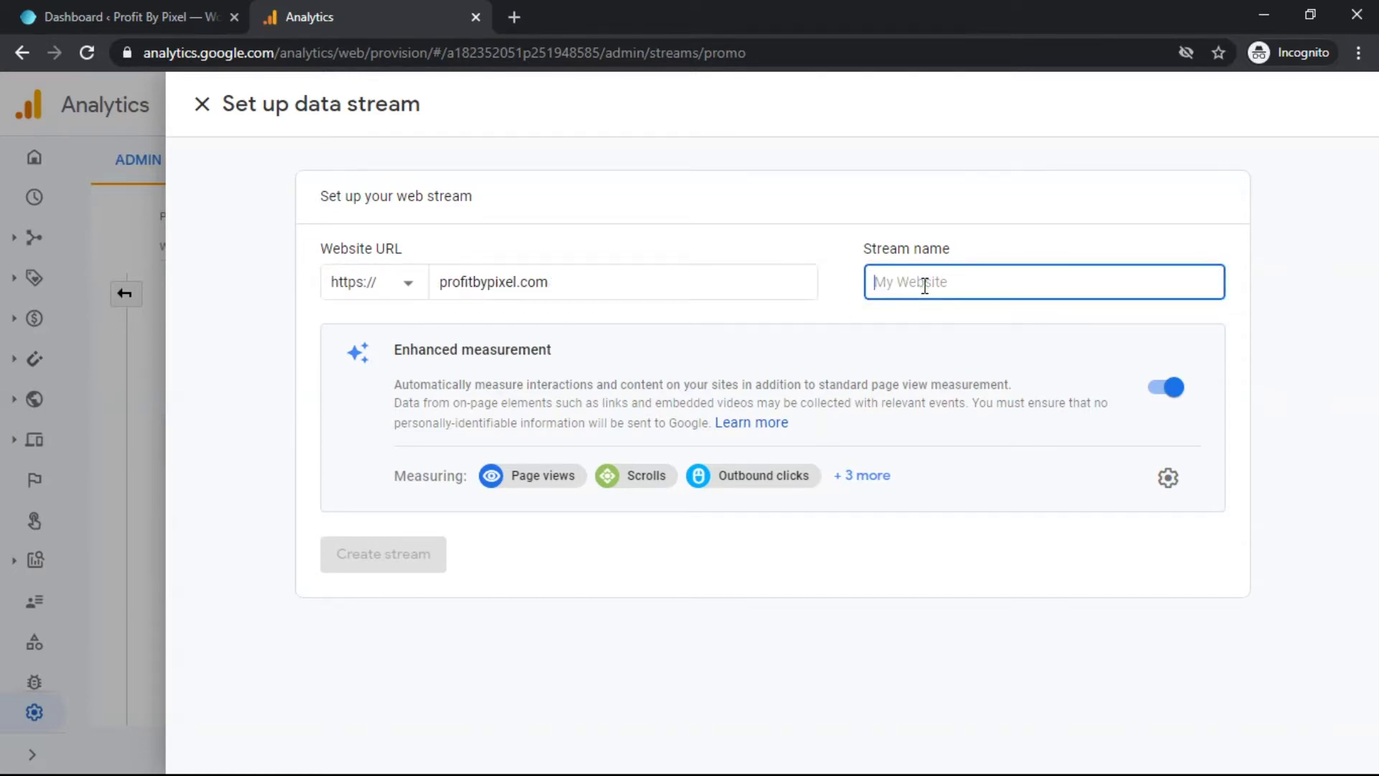
pyautogui.write('Profit By Pixel')
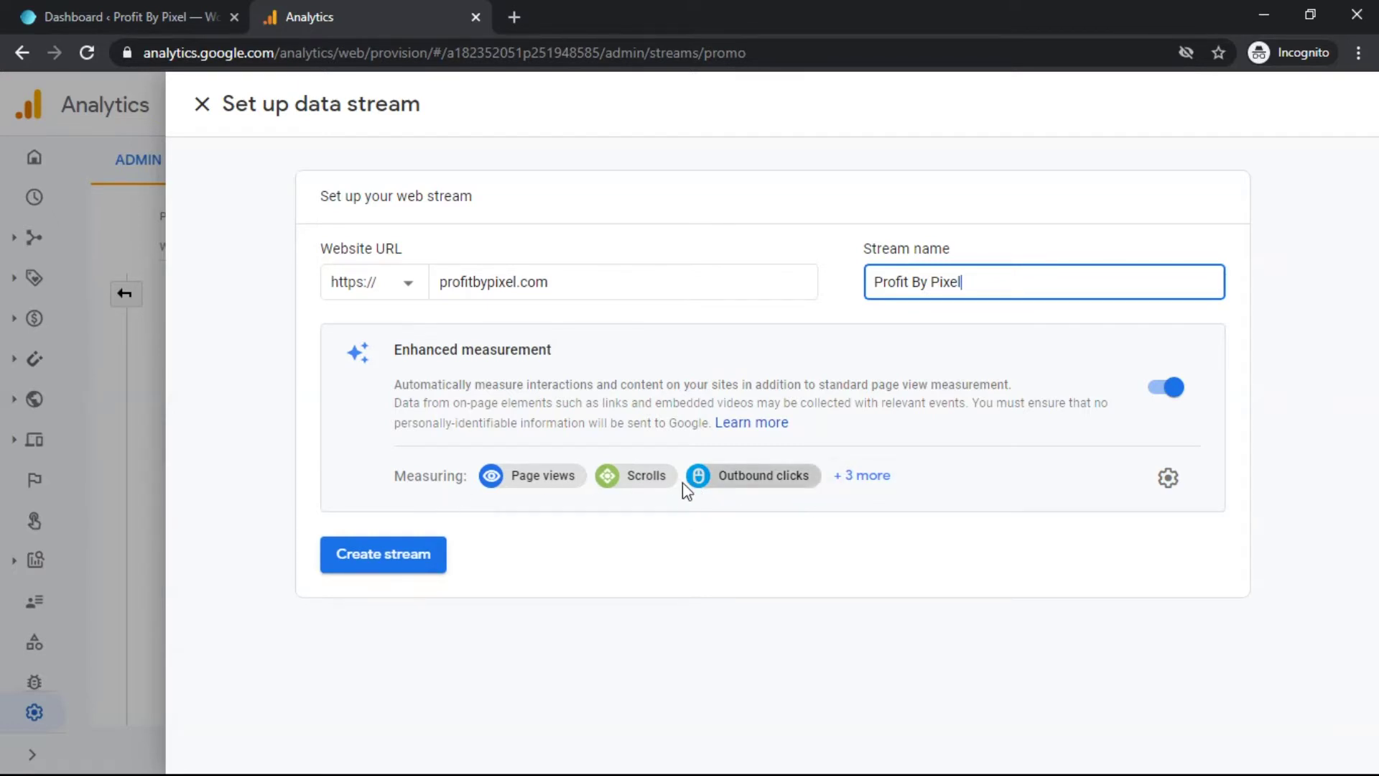
pyautogui.click(865, 478)
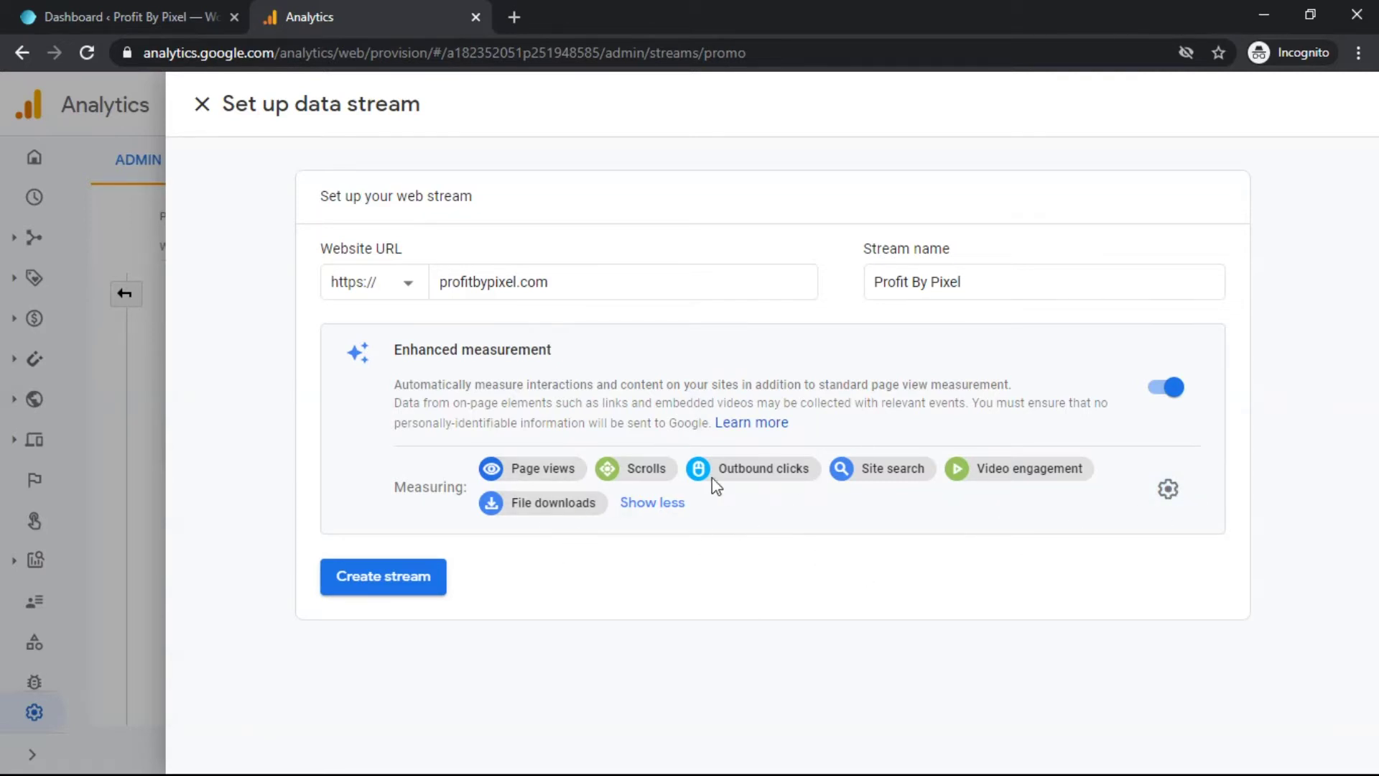
pyautogui.click(399, 583)
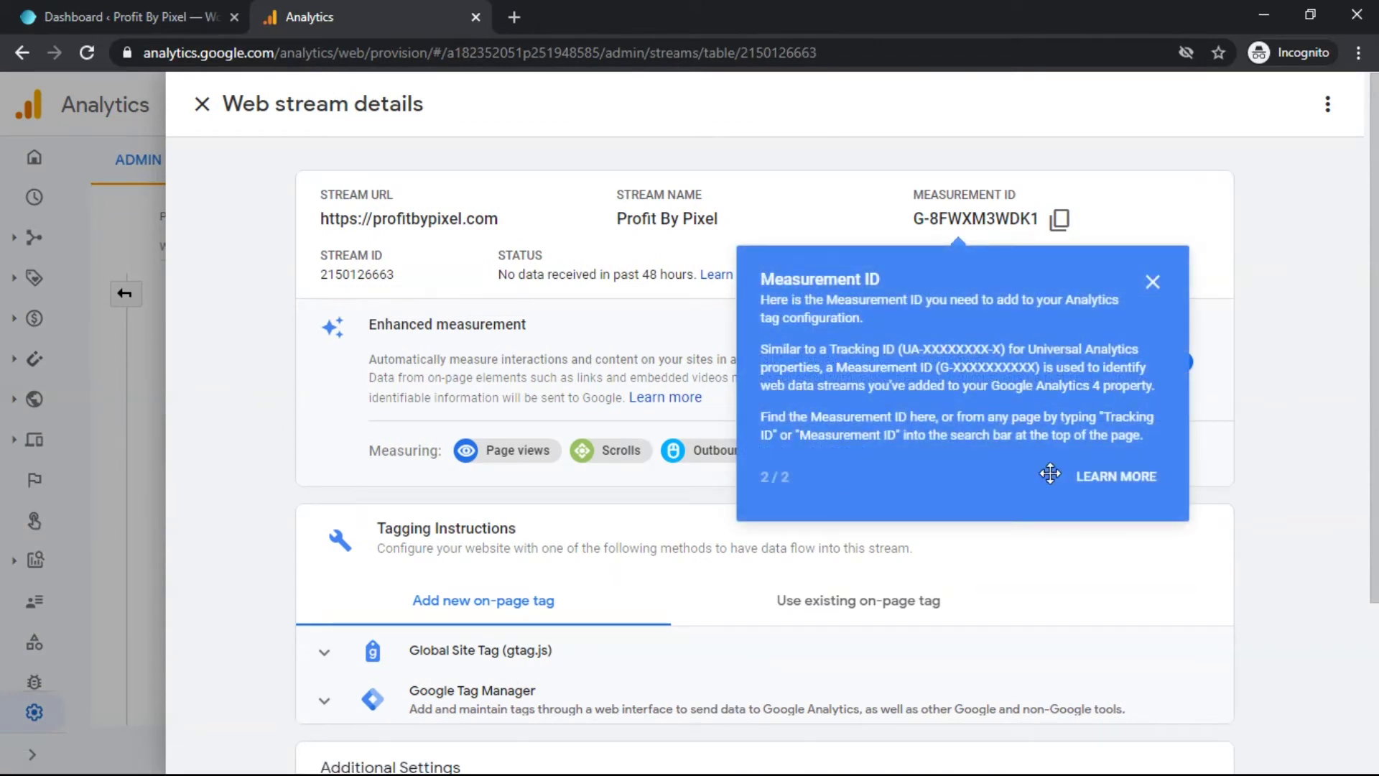
# Step: Dismiss the Measurement ID tip and expand the Global Site Tag (gtag.js) code in the tagging instructions
pyautogui.click(1153, 282)
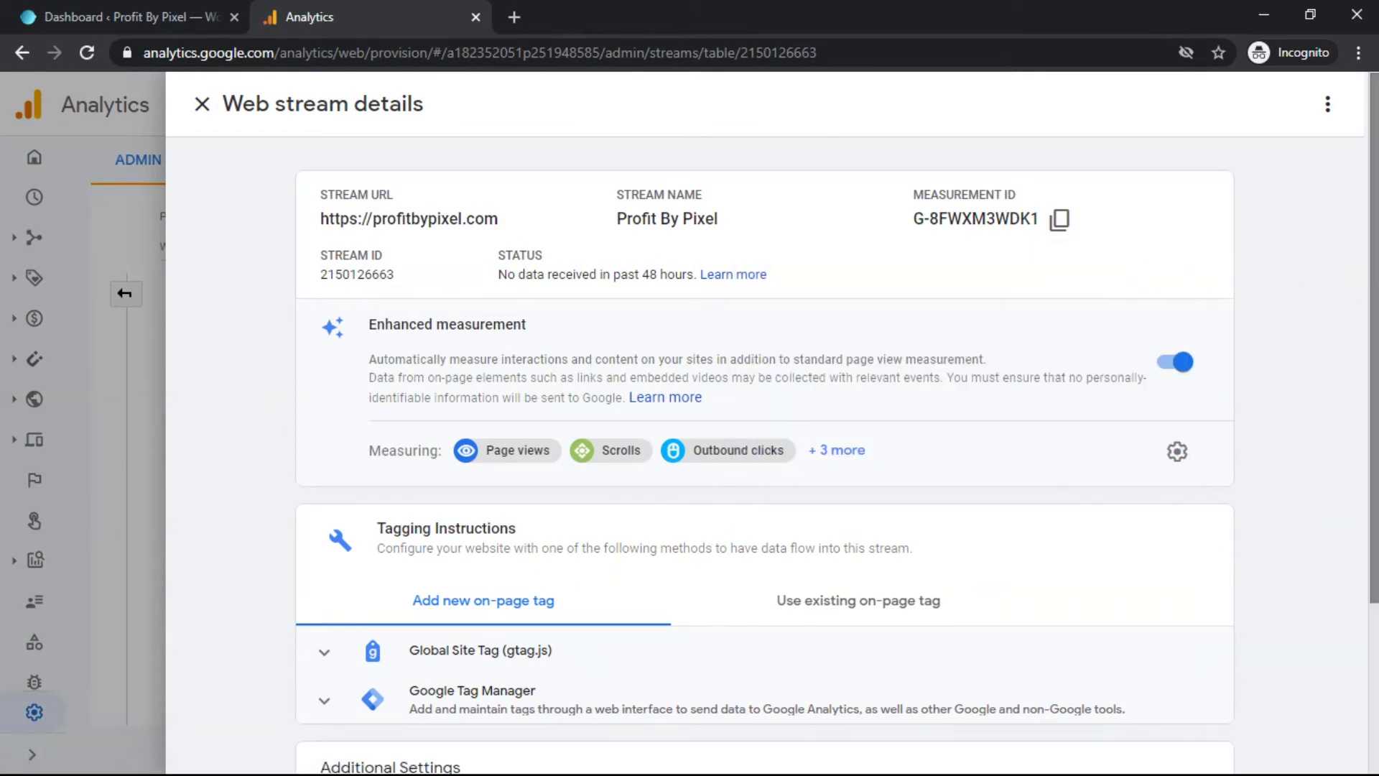
pyautogui.scroll(-3, 954, 484)
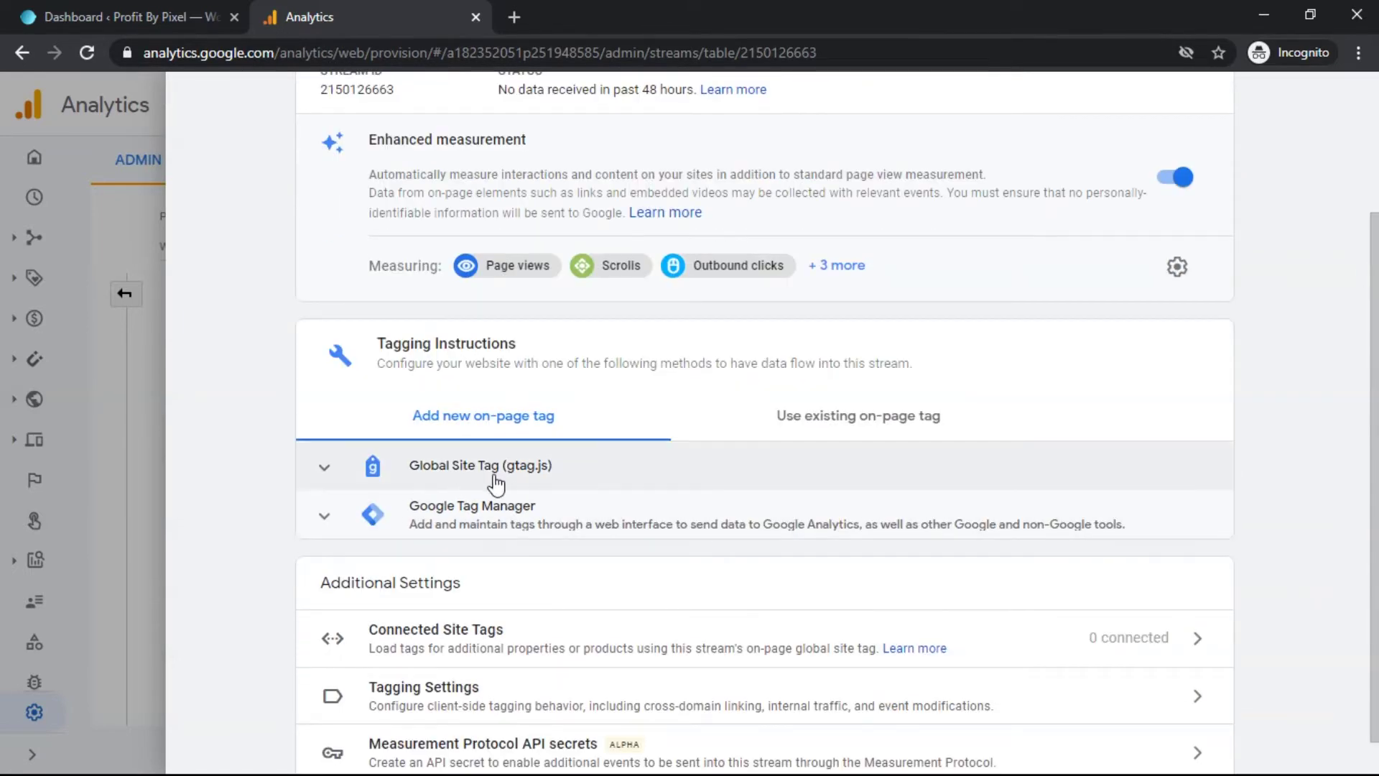
pyautogui.click(528, 474)
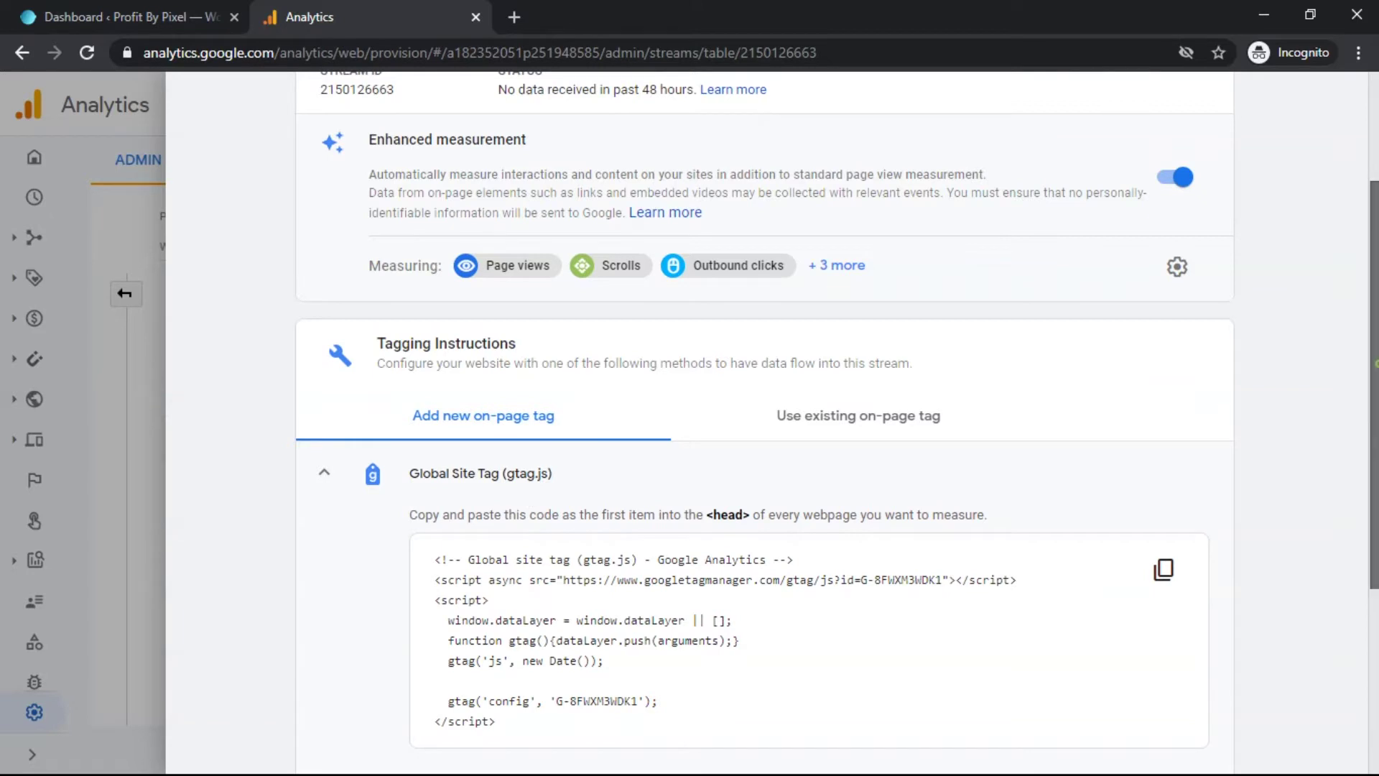
# Step: Copy the Global Site Tag (gtag.js) code and highlight the <head> placement note in its instructions
pyautogui.scroll(-1, 812, 511)
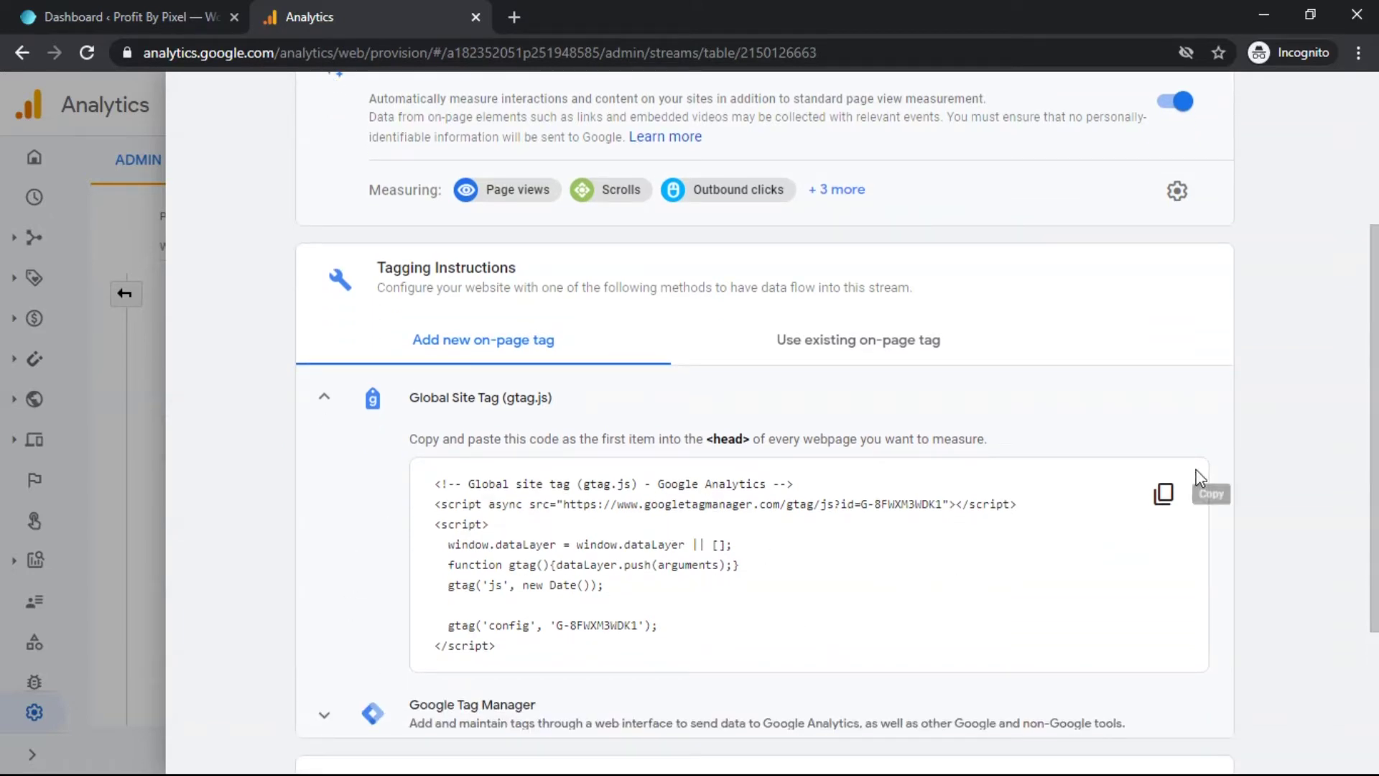
pyautogui.click(1178, 497)
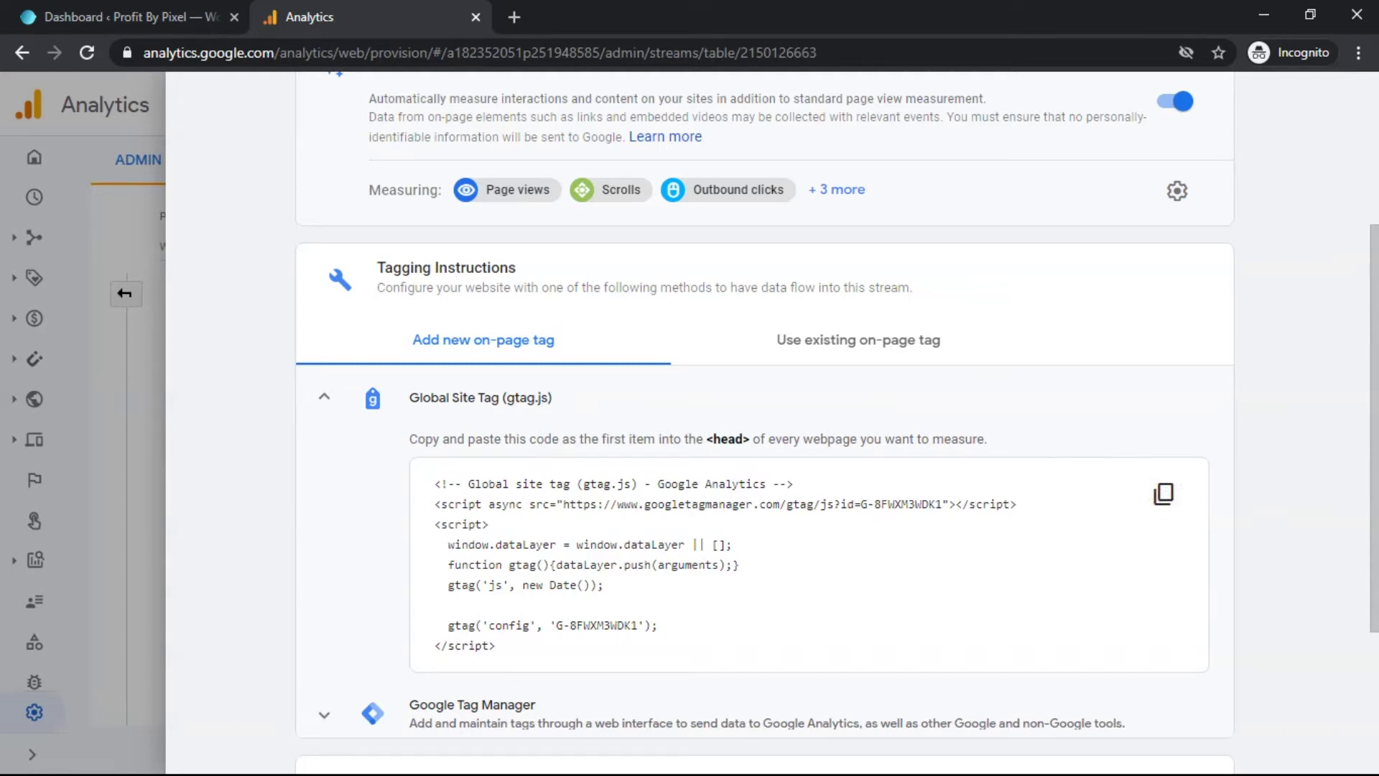
pyautogui.scroll(-3, 934, 535)
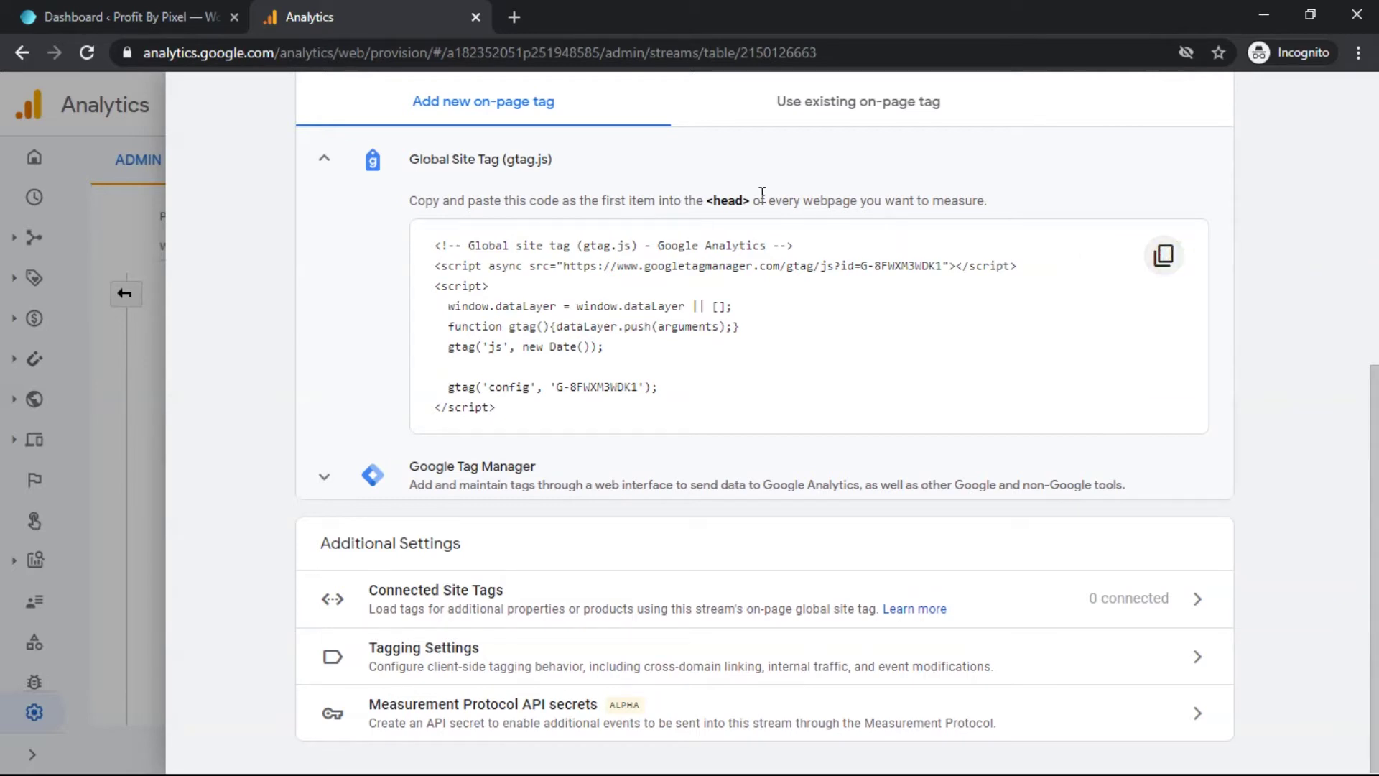
pyautogui.moveTo(707, 198); pyautogui.dragTo(751, 201)
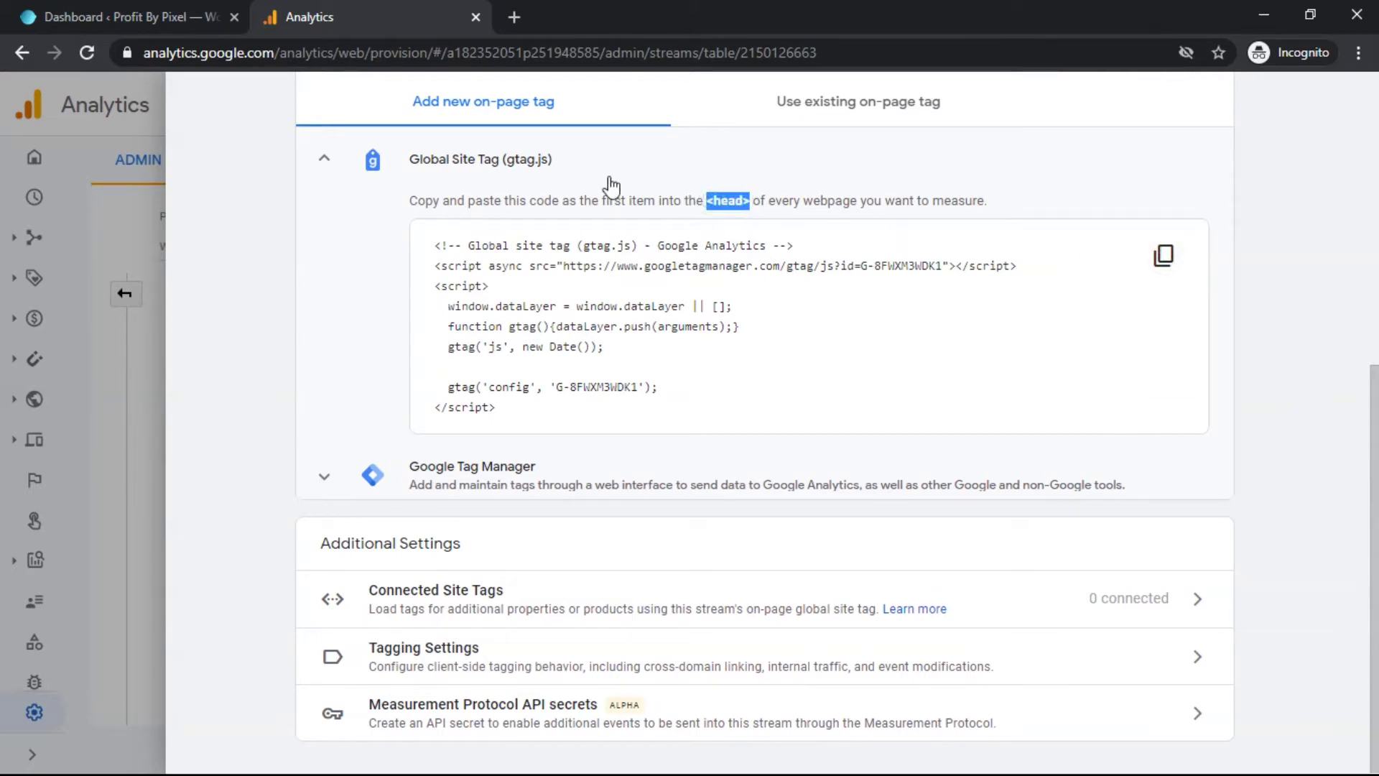
# Step: Switch to the WordPress dashboard, open the Theme Editor and acknowledge its warning about direct edits
pyautogui.click(129, 5)
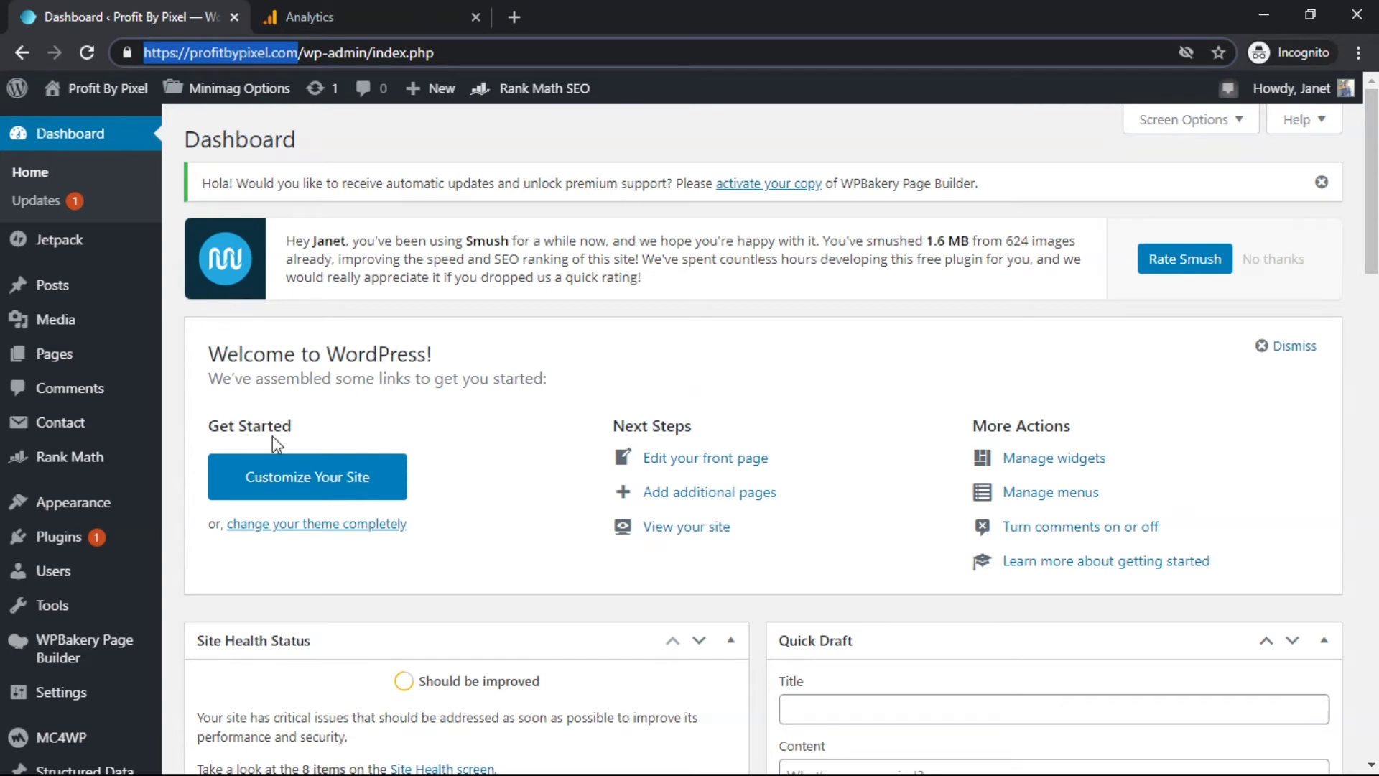
pyautogui.moveTo(92, 516)
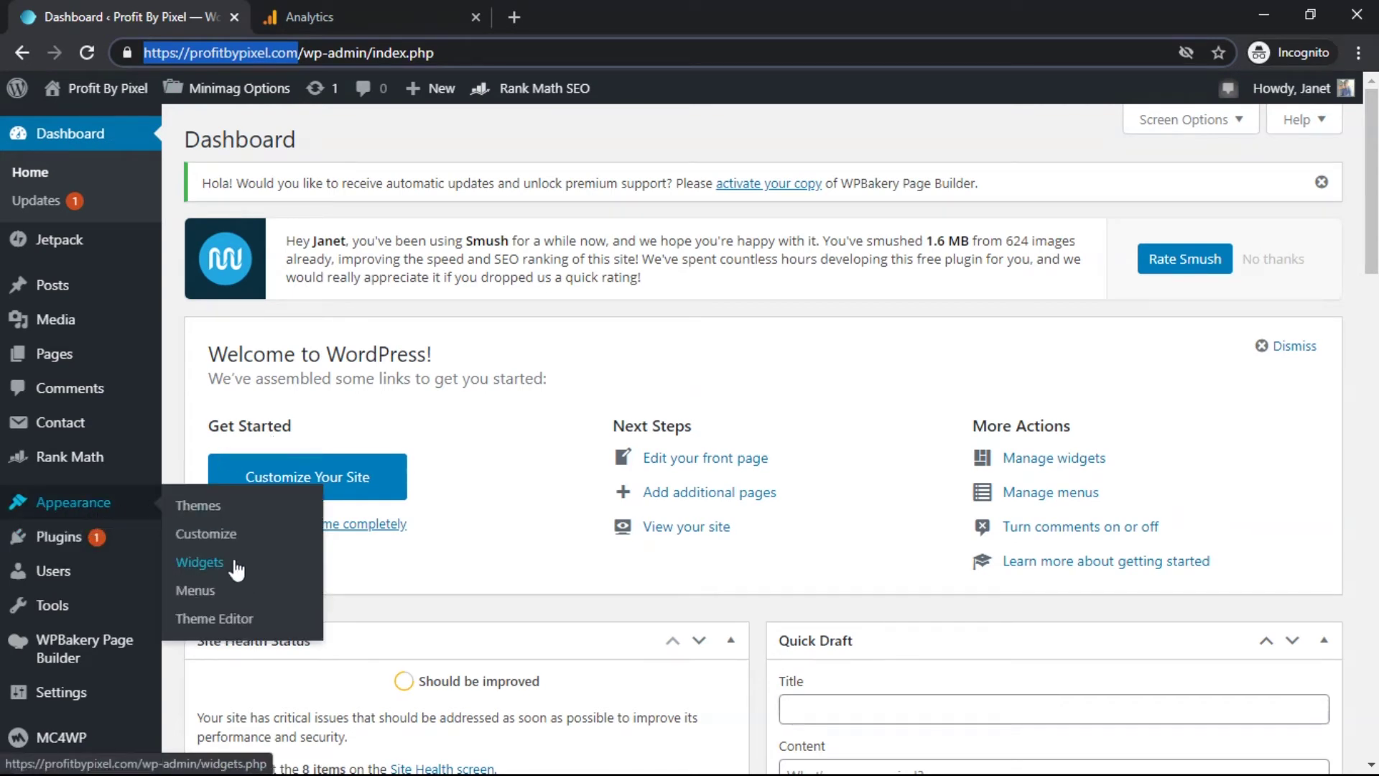
pyautogui.click(234, 617)
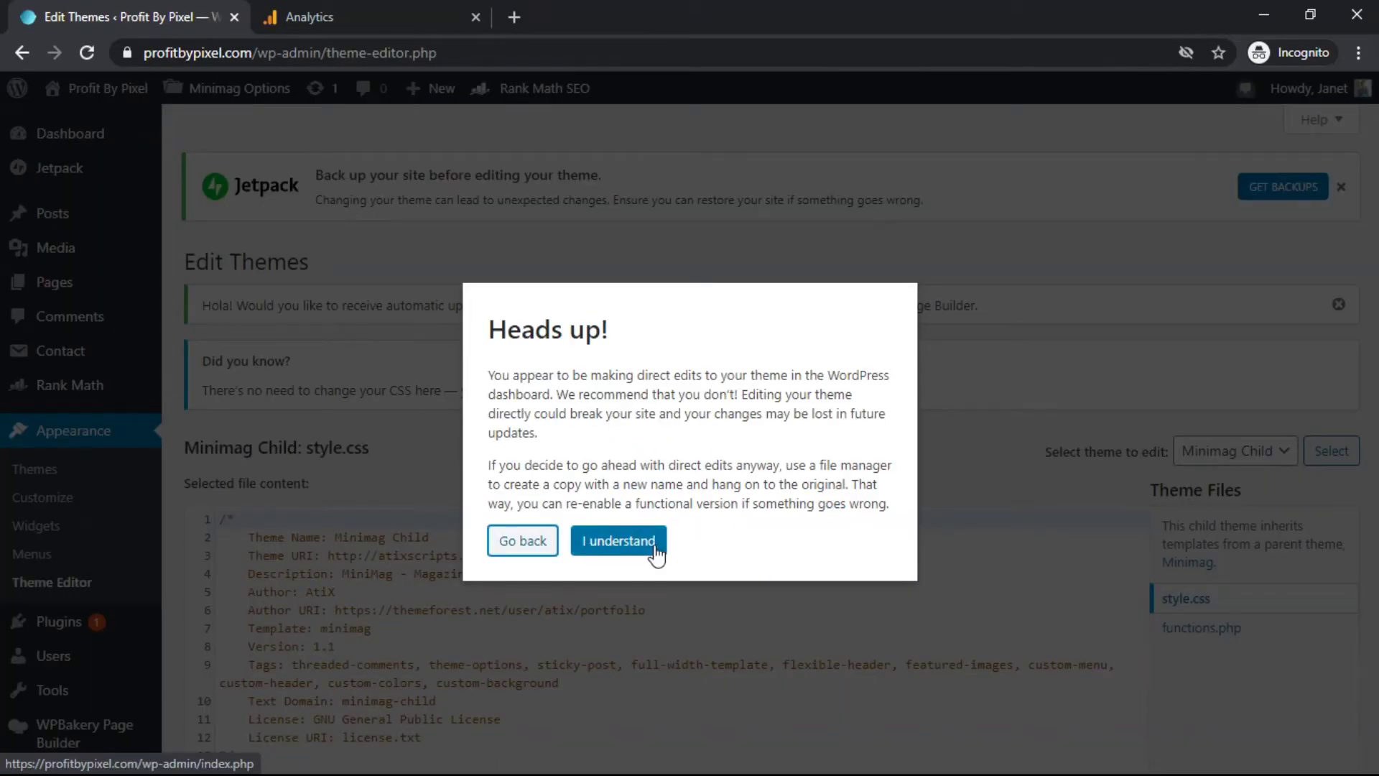
pyautogui.click(655, 546)
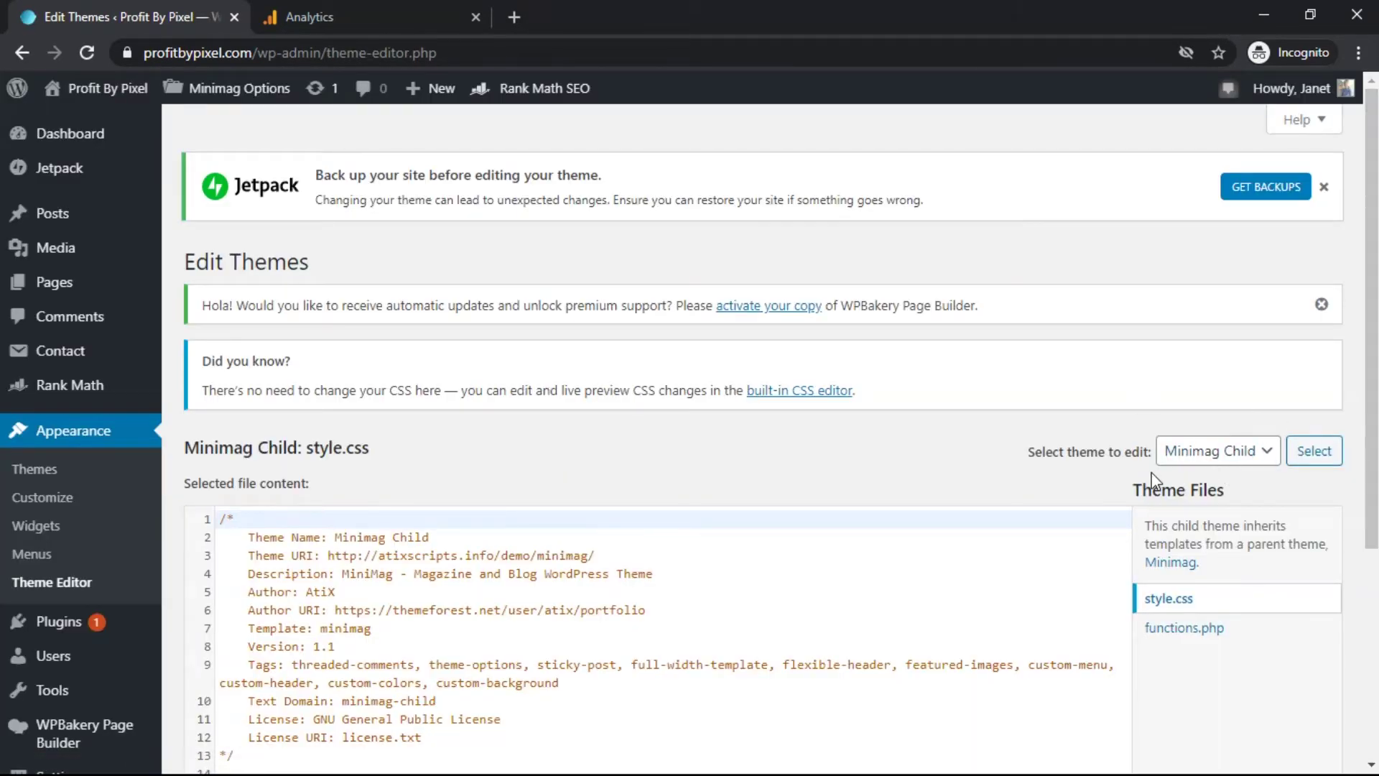
# Step: Load the parent theme Minimag for editing and open its header.php file
pyautogui.click(1217, 451)
pyautogui.click(1235, 498)
pyautogui.scroll(-1, 1325, 467)
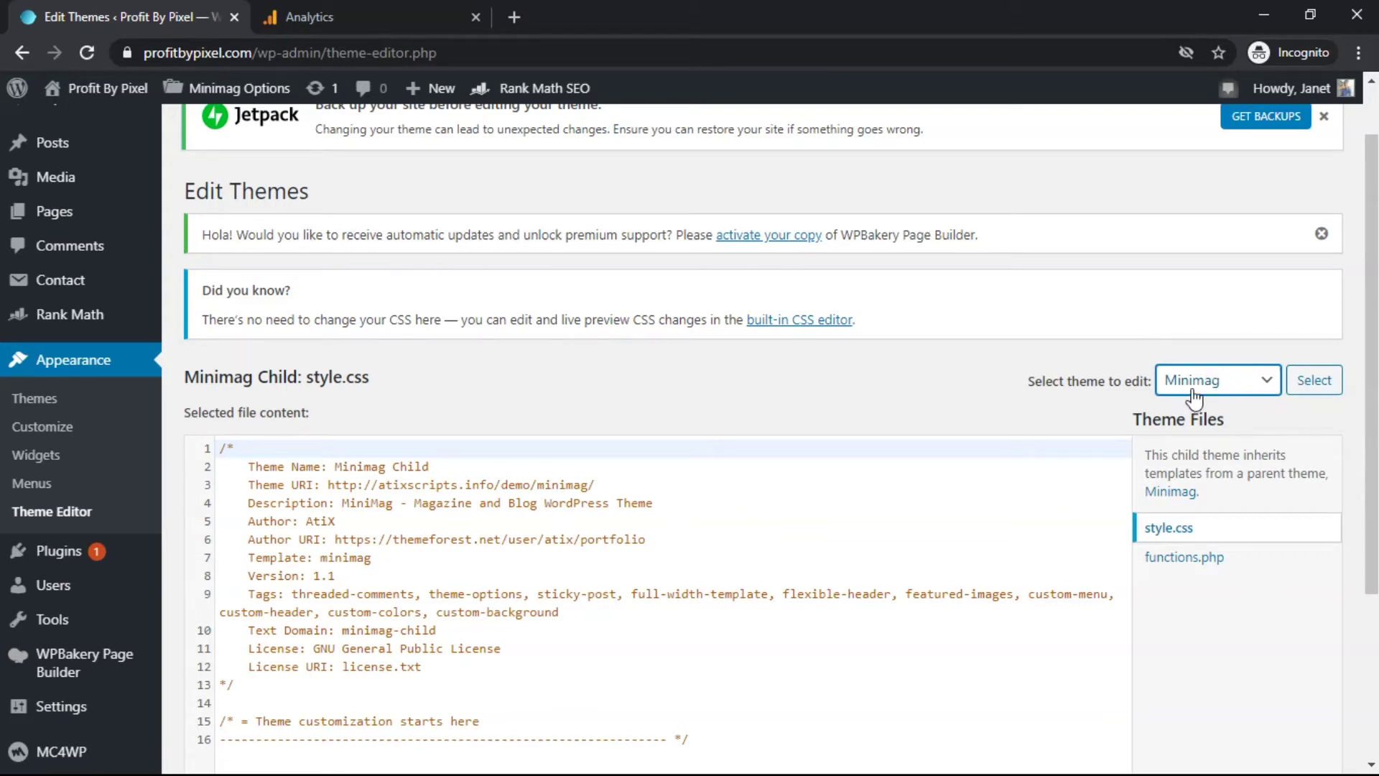
pyautogui.click(1299, 388)
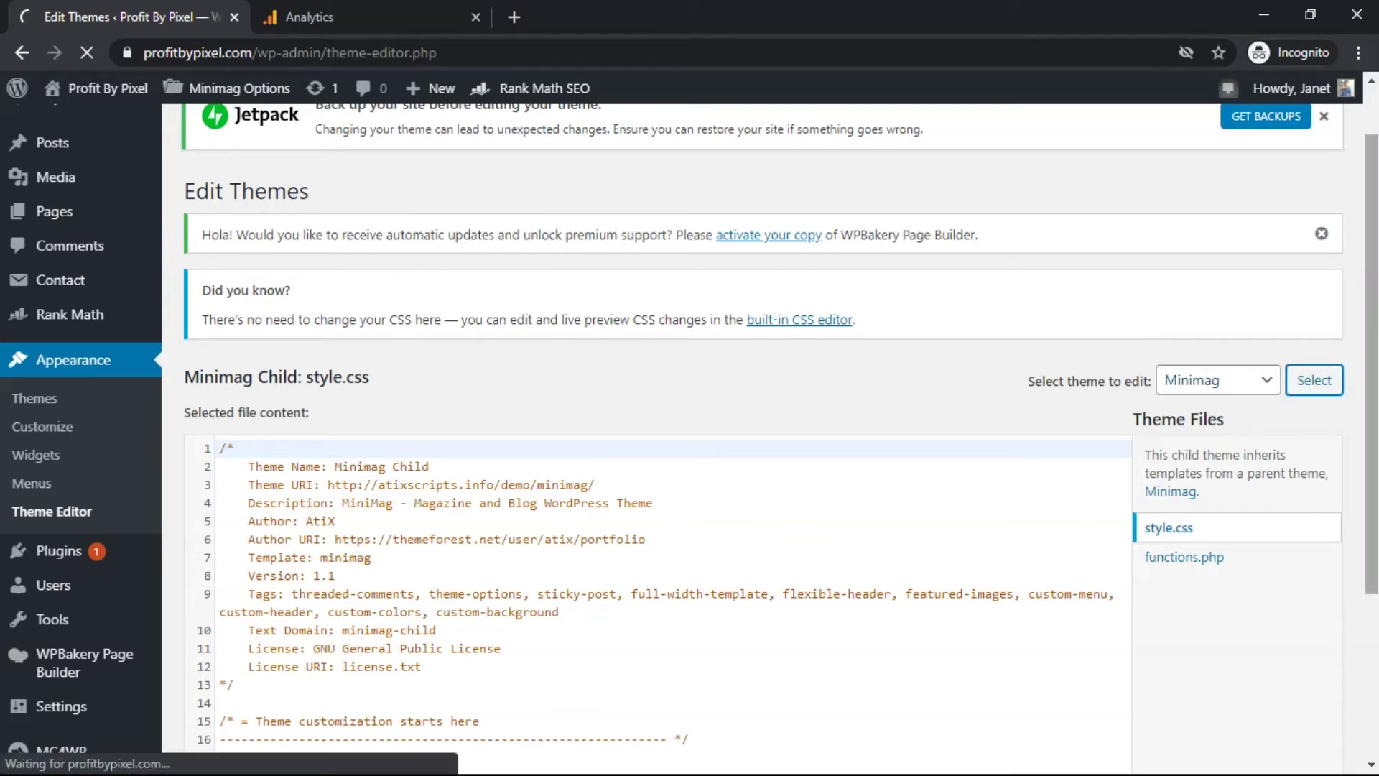
pyautogui.scroll(-2, 1272, 483)
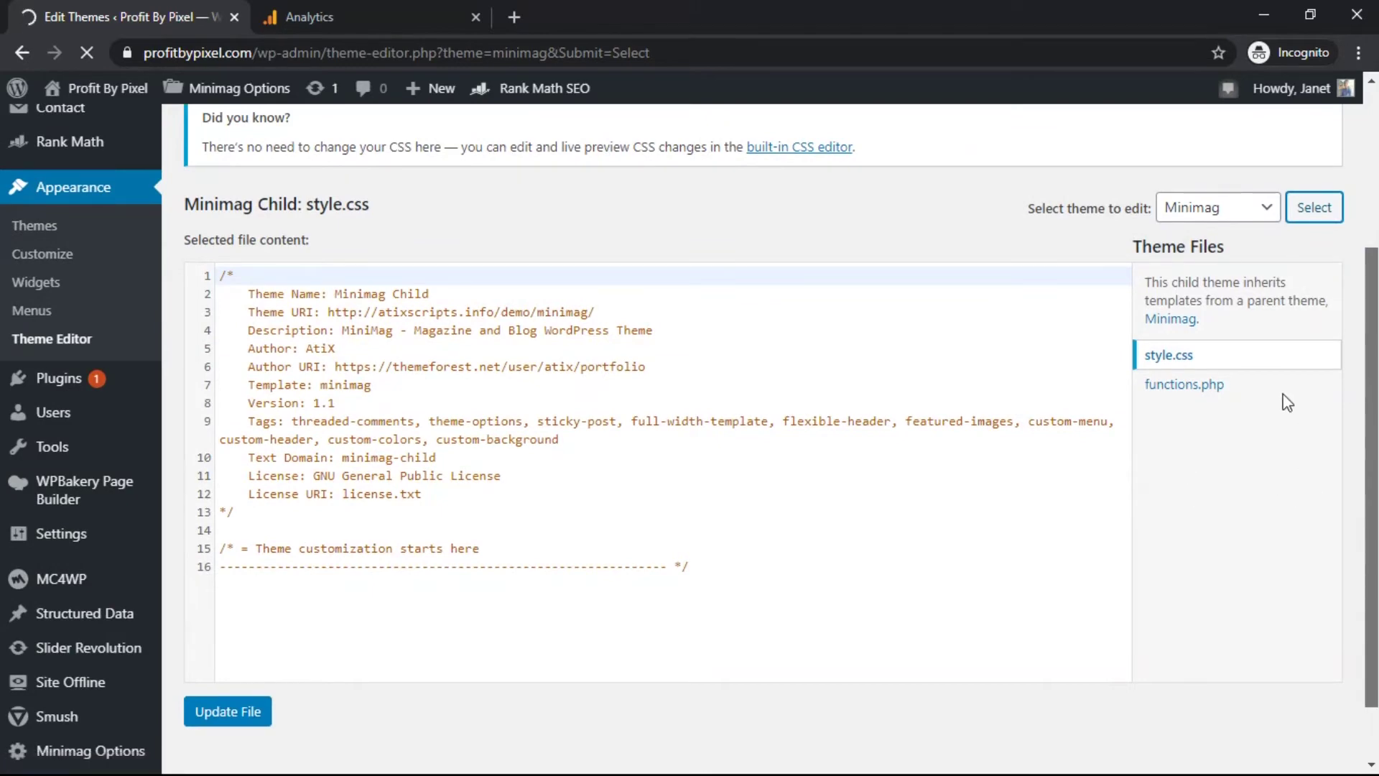
pyautogui.scroll(-4, 1359, 431)
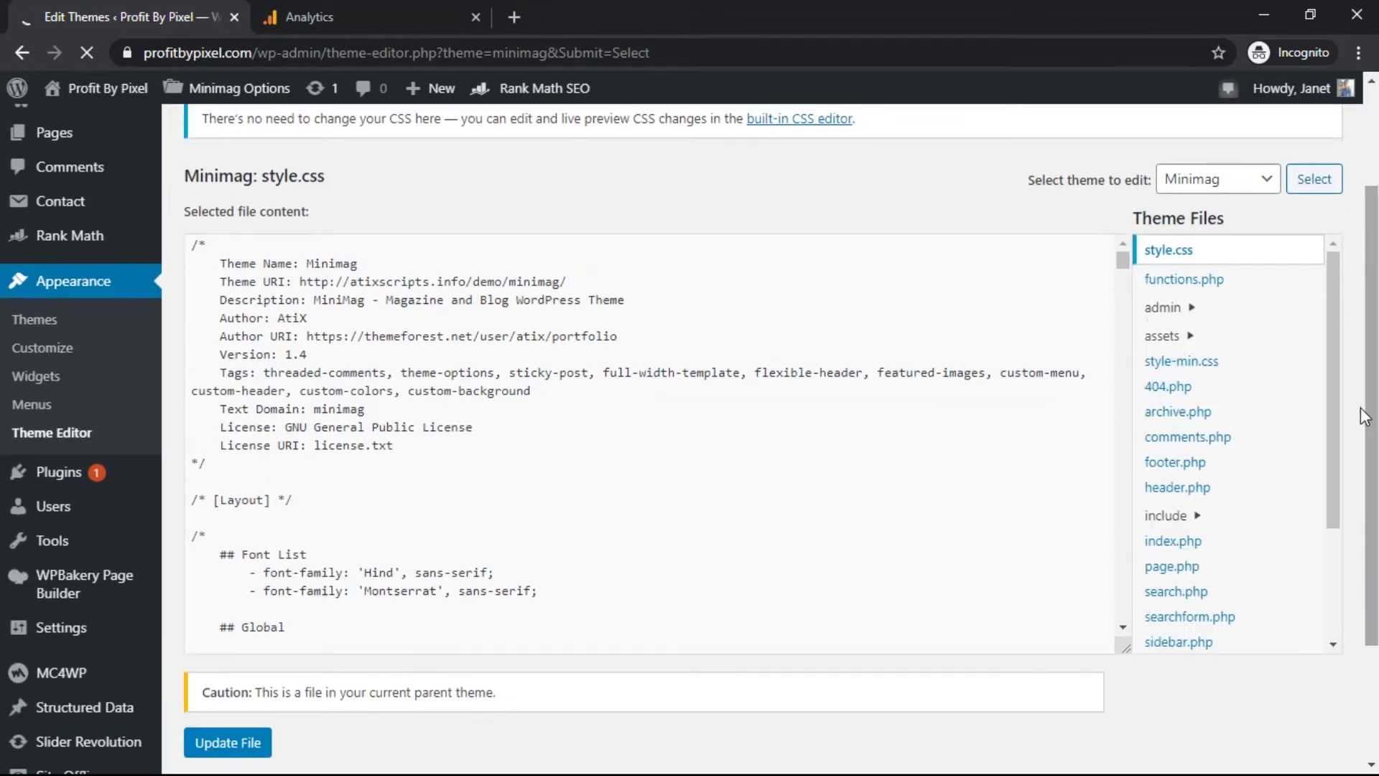
pyautogui.scroll(2, 1336, 317)
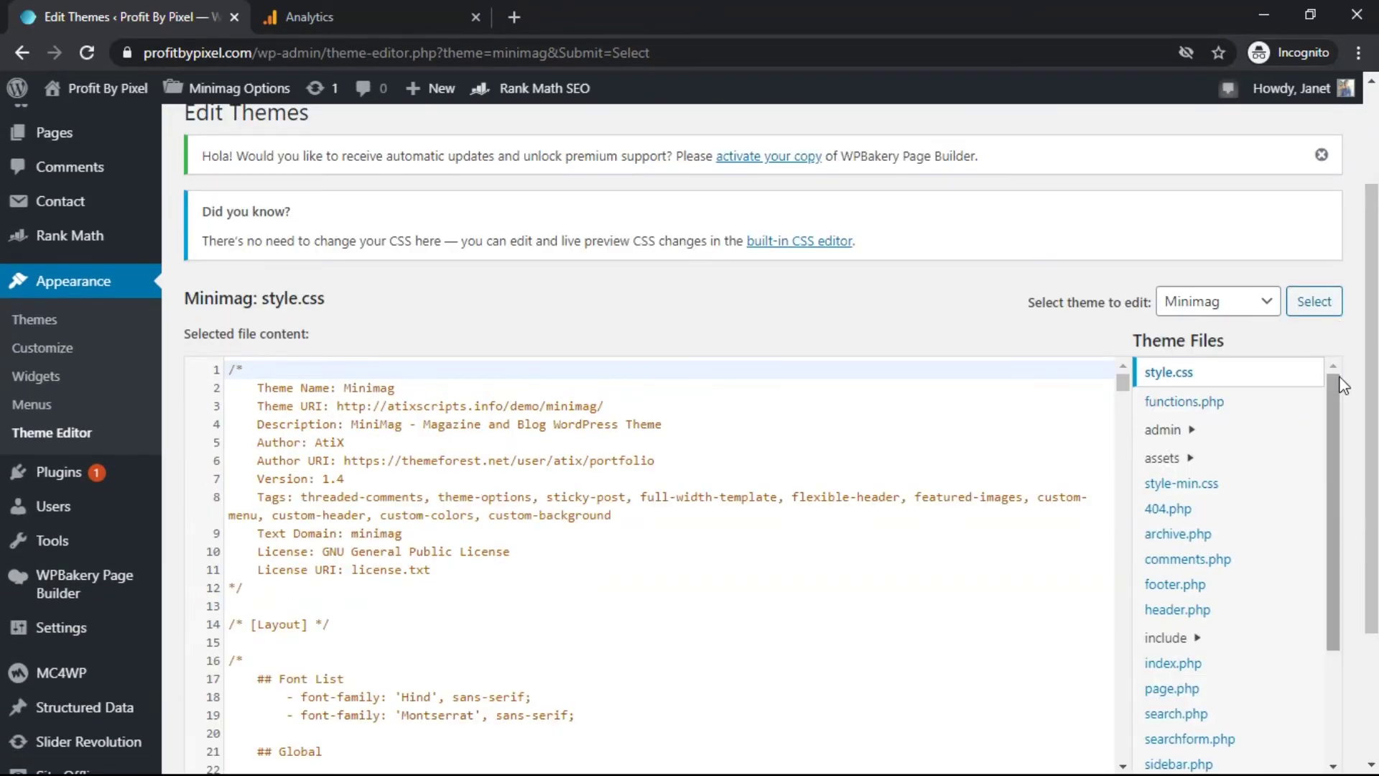
pyautogui.scroll(-2, 1334, 445)
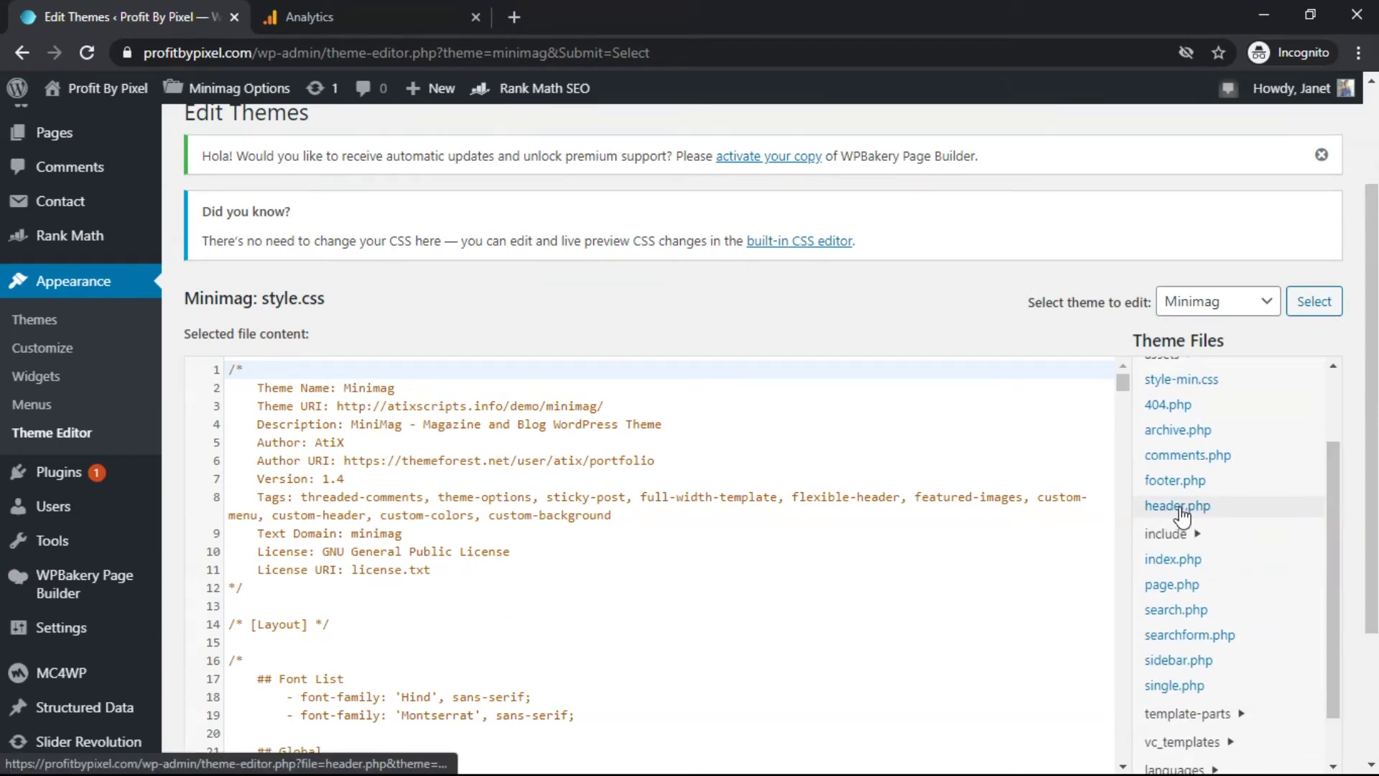
pyautogui.click(1198, 513)
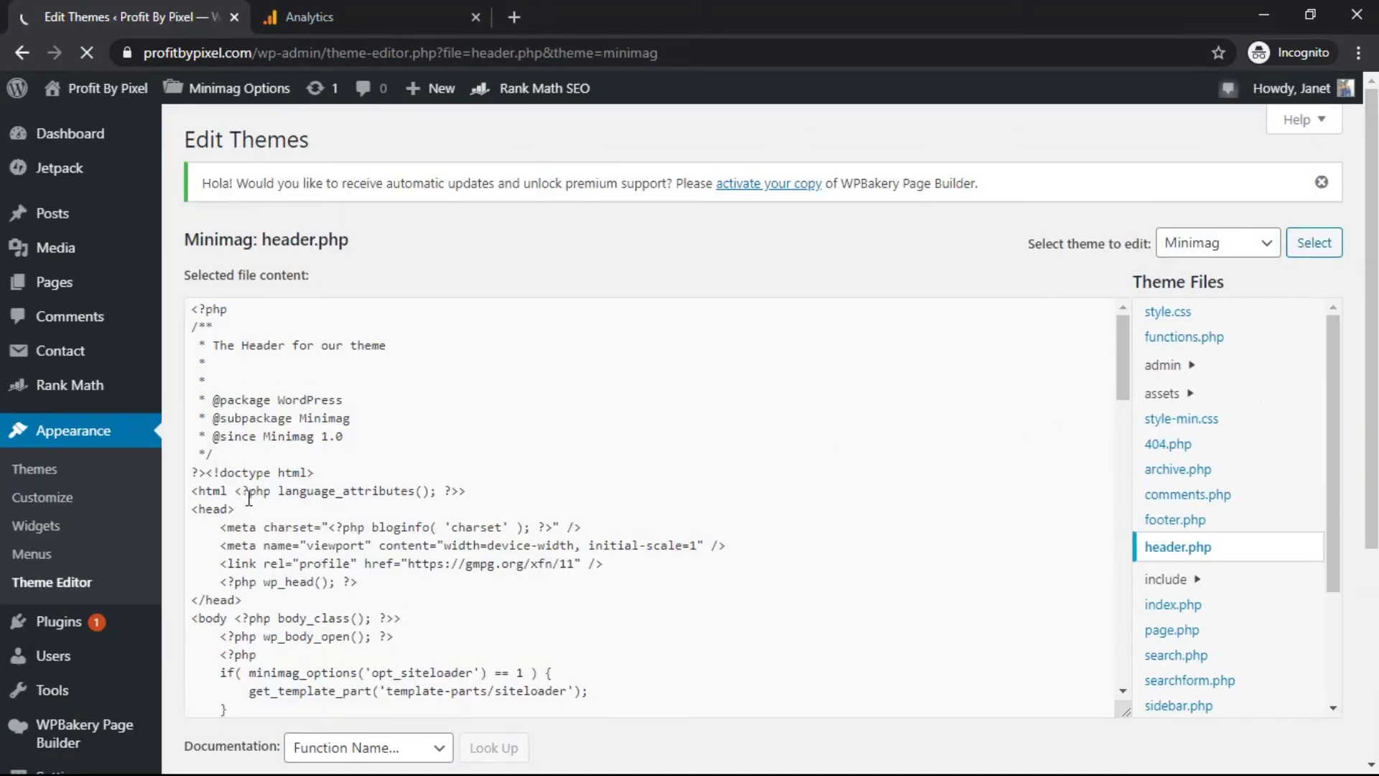
# Step: Paste the copied gtag.js code into header.php, below the wp_head() line and before the closing head tag
pyautogui.moveTo(266, 636); pyautogui.dragTo(219, 637)
pyautogui.click(290, 636)
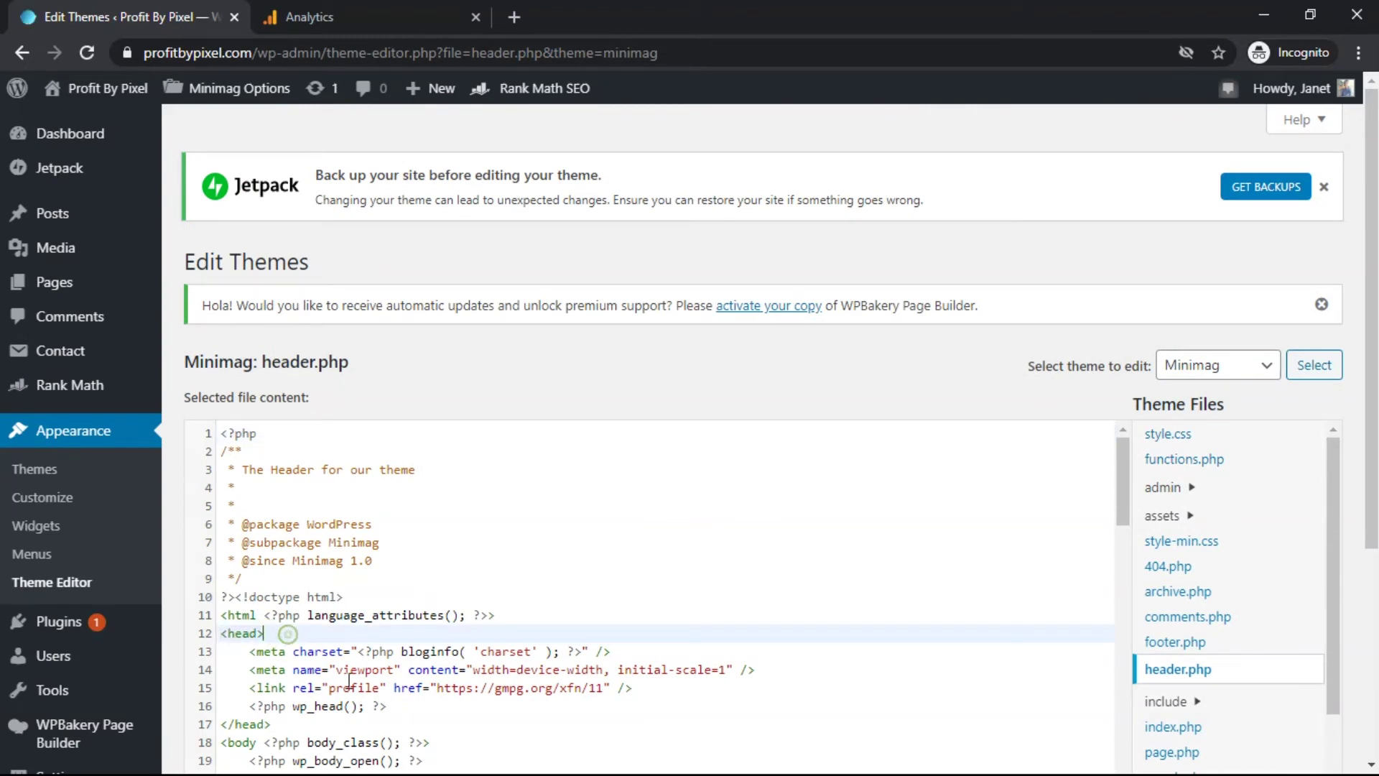
pyautogui.click(400, 706)
pyautogui.press('Return')
pyautogui.press('Return')
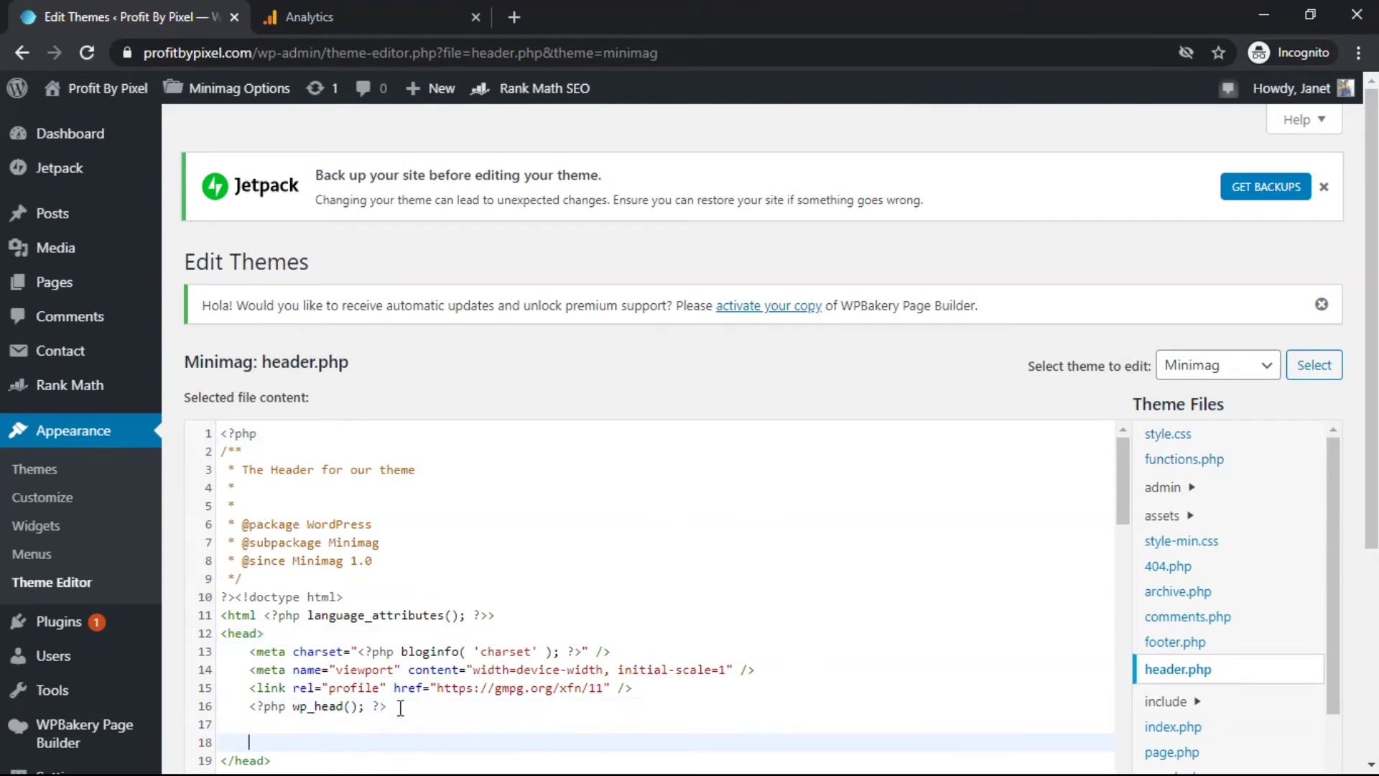
pyautogui.hotkey('ctrl', 'v')
pyautogui.press('Down')
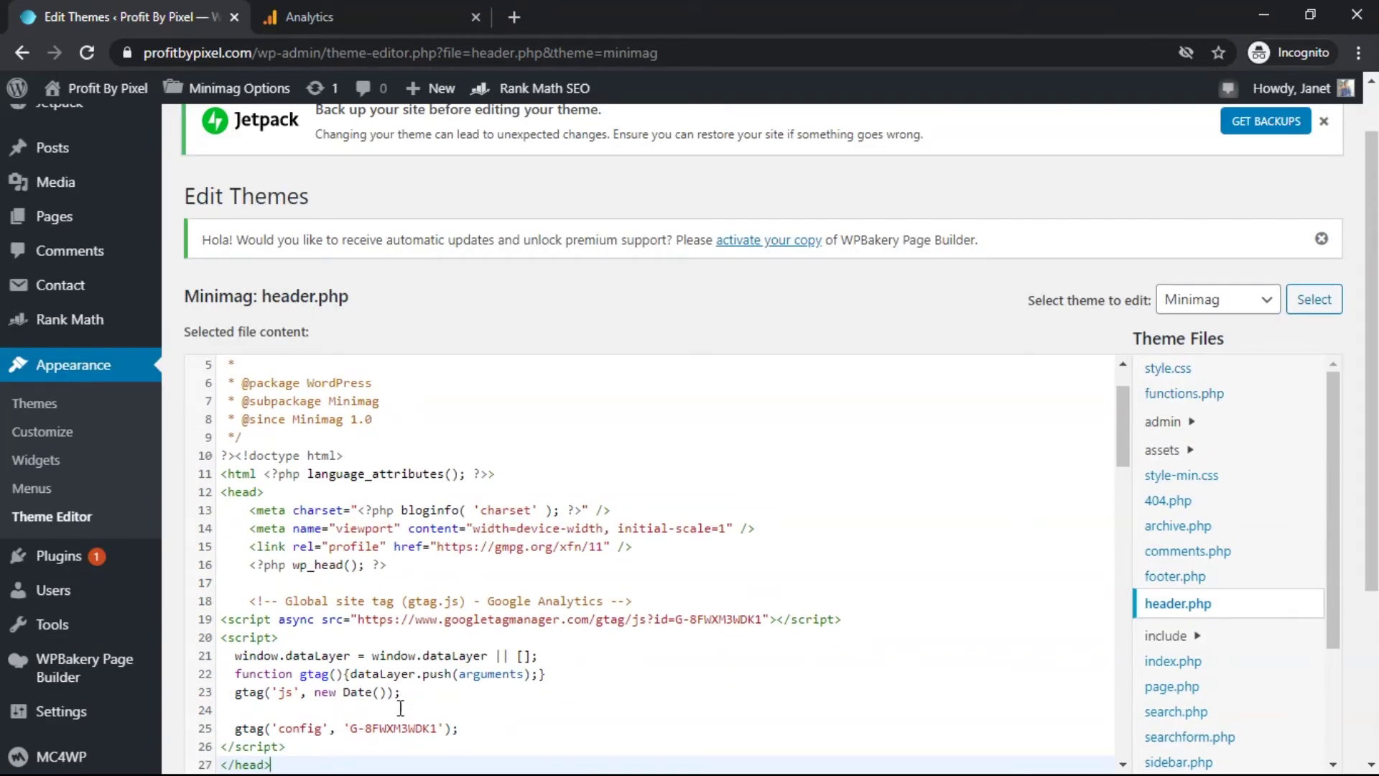
pyautogui.scroll(-2, 400, 708)
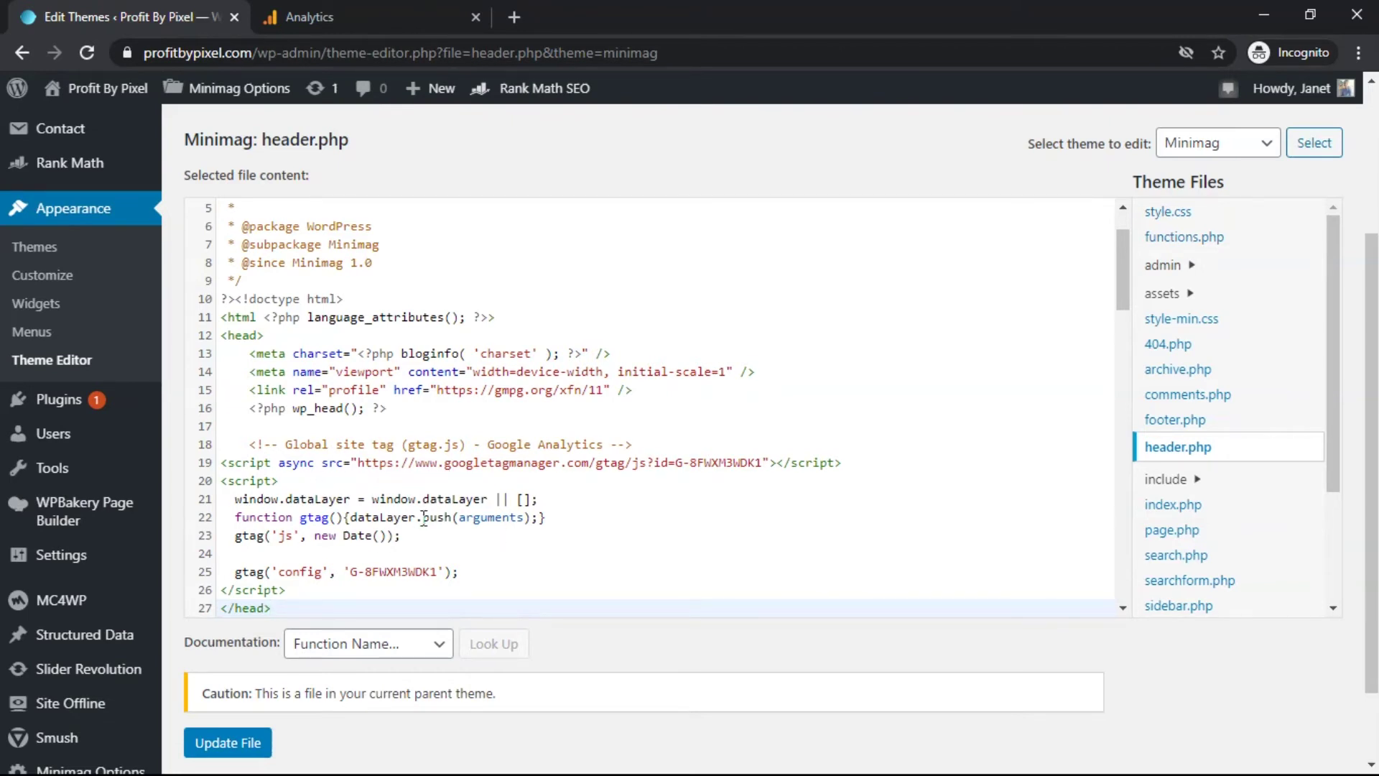
# Step: Undo the insertion of the tracking code in header.php
pyautogui.hotkey('ctrl', 'z')
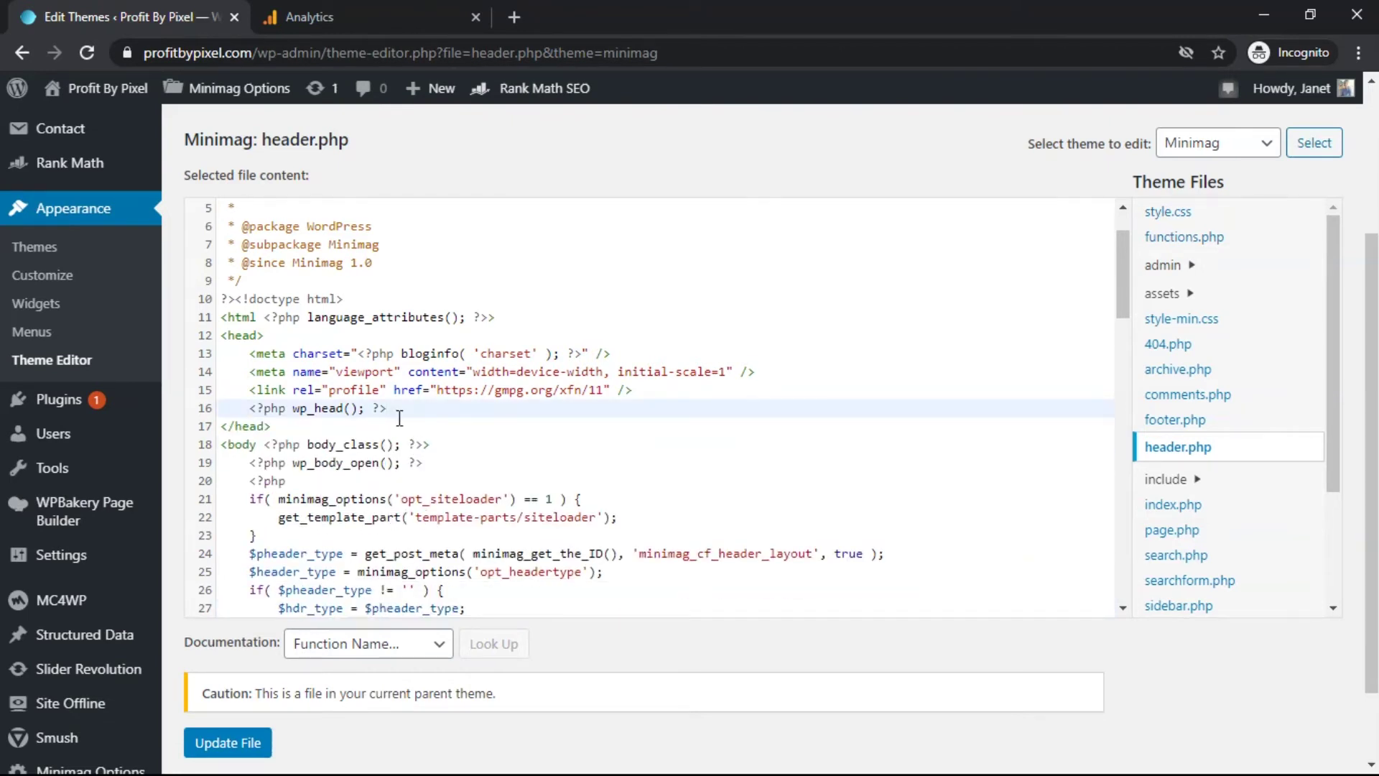
pyautogui.scroll(-4, 395, 548)
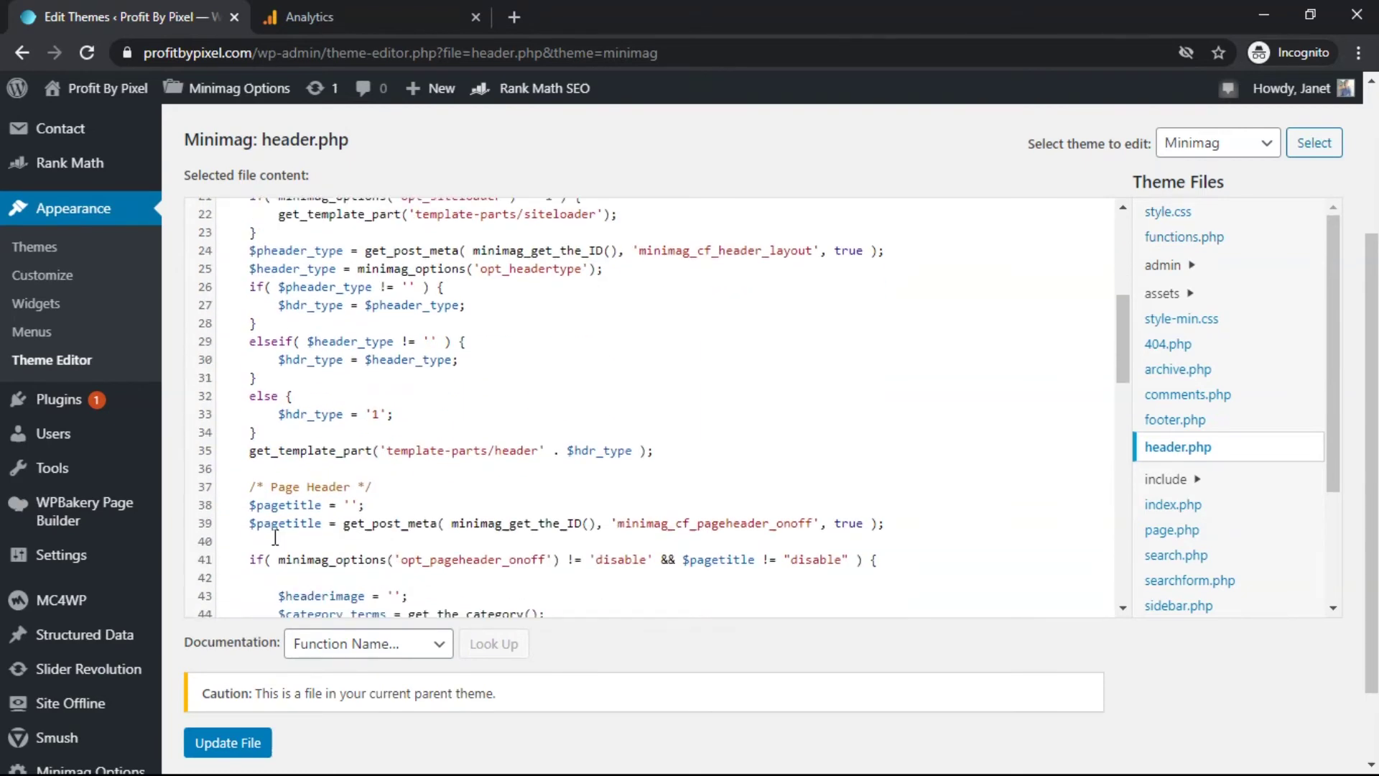
pyautogui.moveTo(148, 535)
pyautogui.scroll(-1, 150, 544)
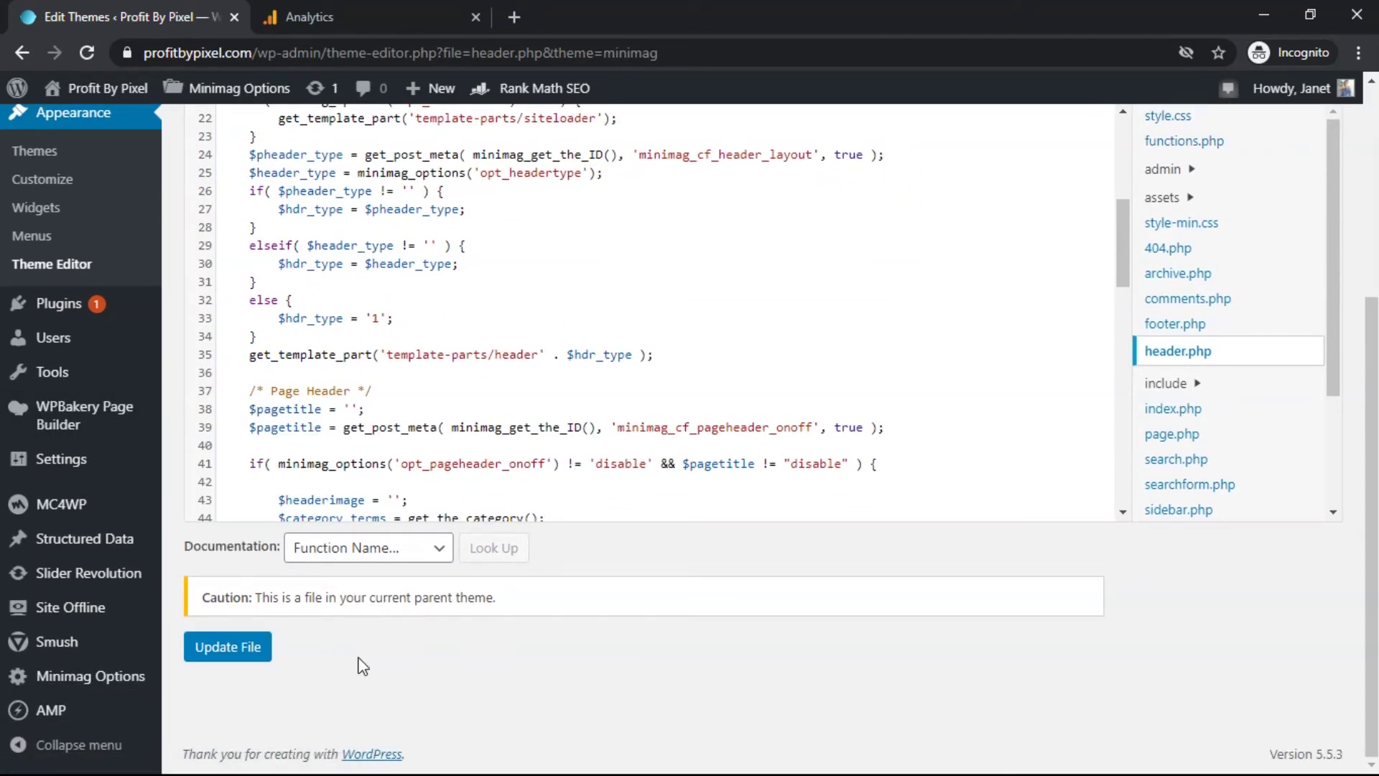
# Step: Leave the theme editor without saving and open the page for adding new plugins
pyautogui.moveTo(69, 316)
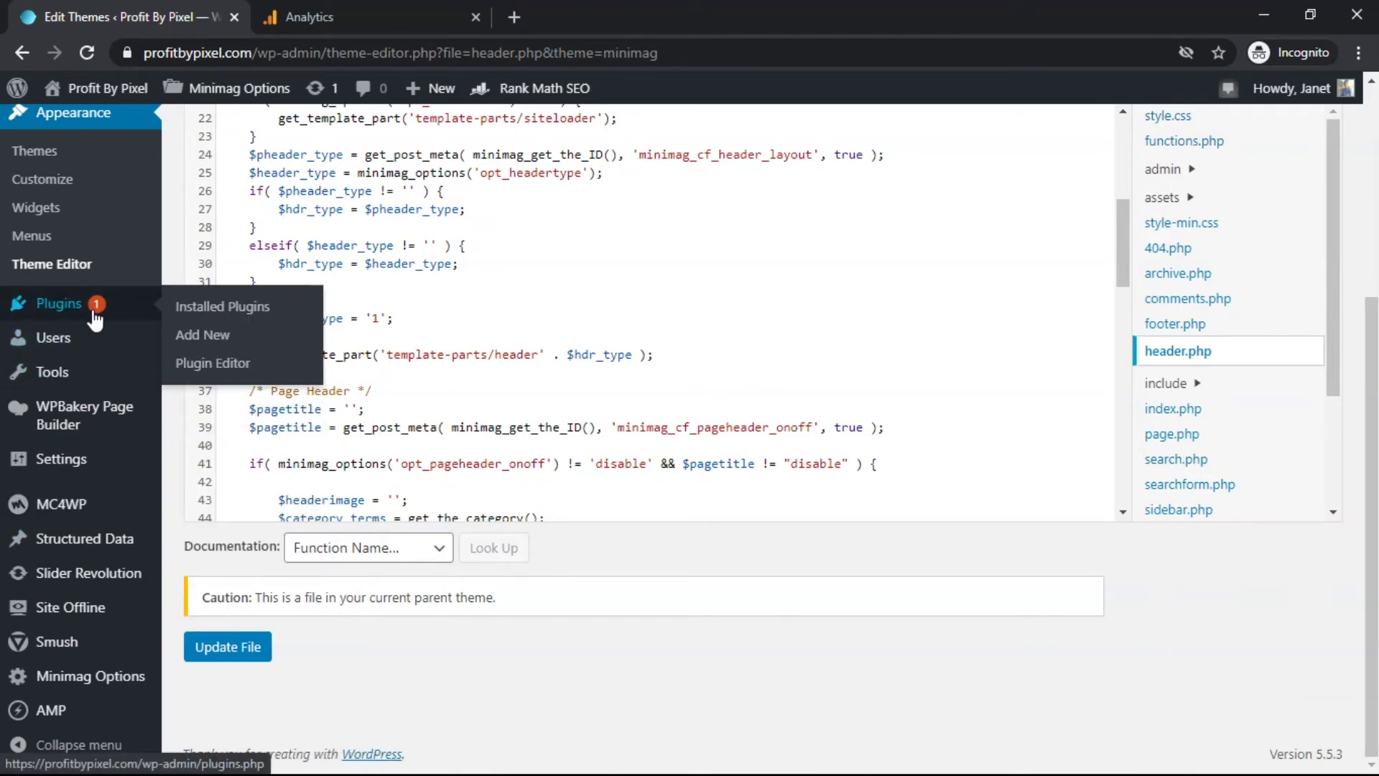
pyautogui.click(236, 334)
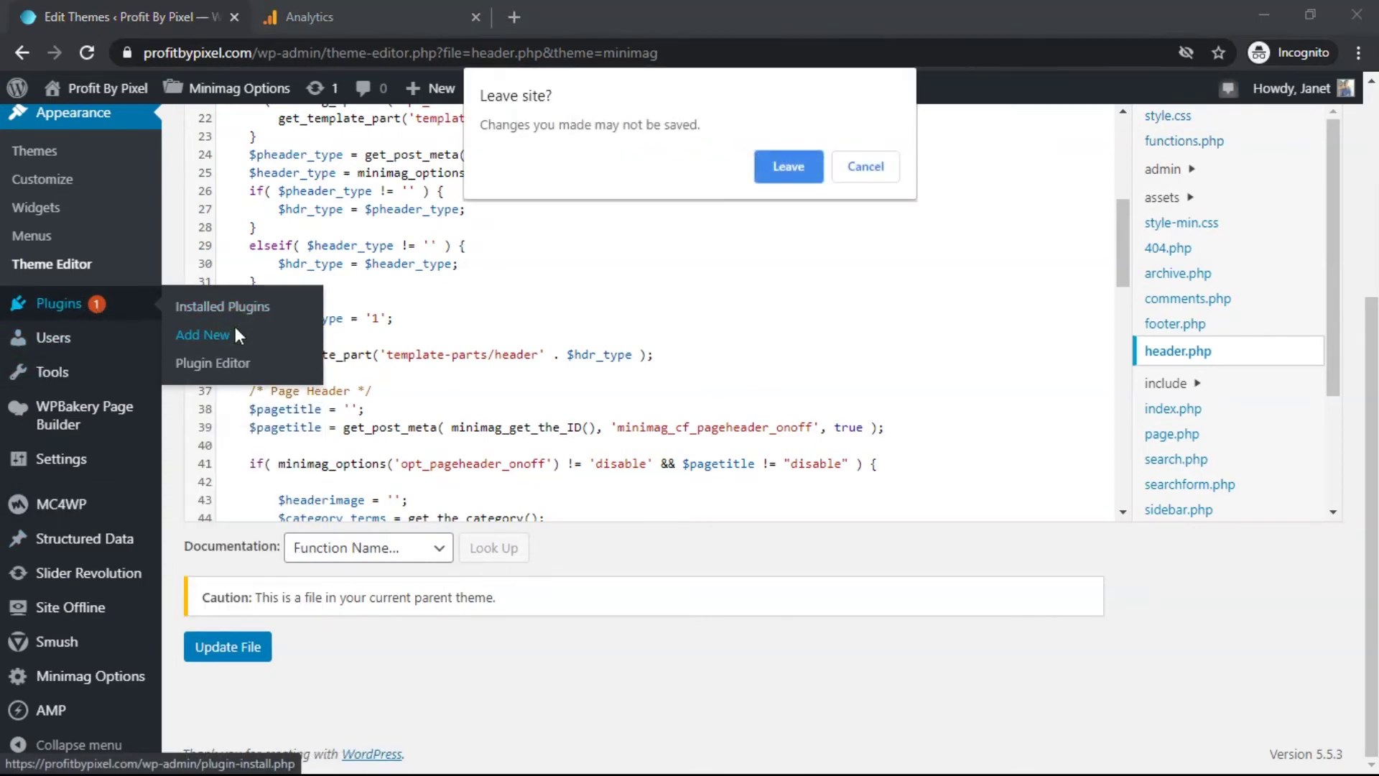
pyautogui.click(767, 171)
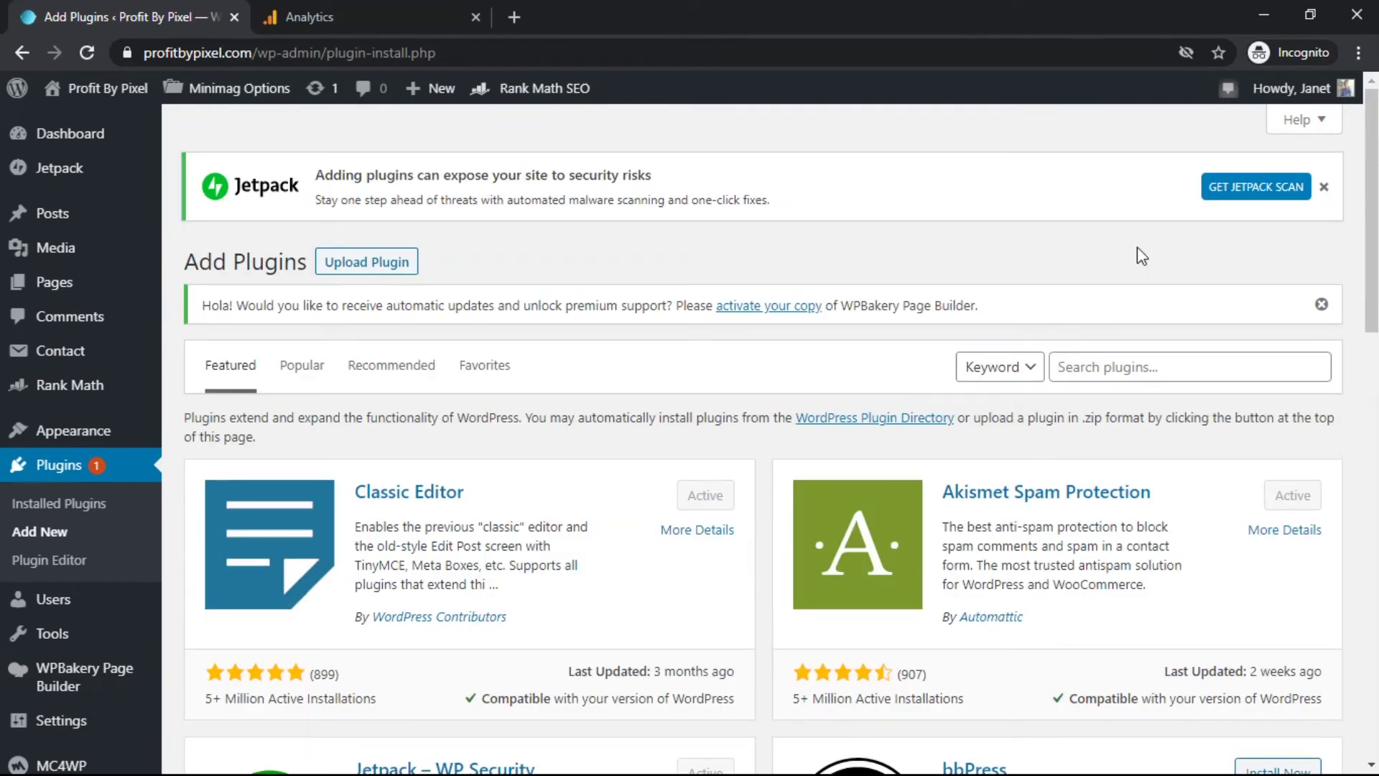
# Step: Search the plugin directory for "header and footer script" and look through the matching plugins
pyautogui.click(1117, 368)
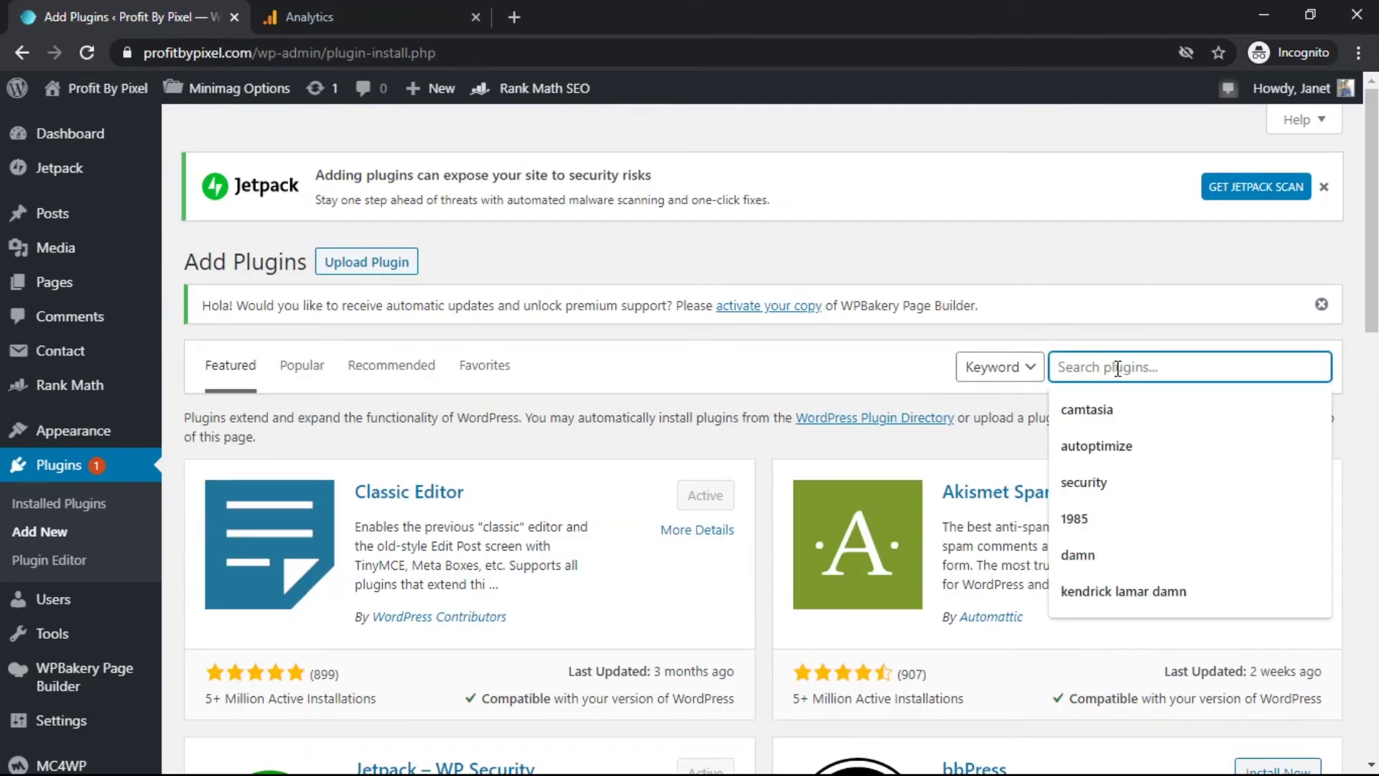
pyautogui.write('header and fopo')
pyautogui.press('BackSpace')
pyautogui.press('BackSpace')
pyautogui.write('oter scri')
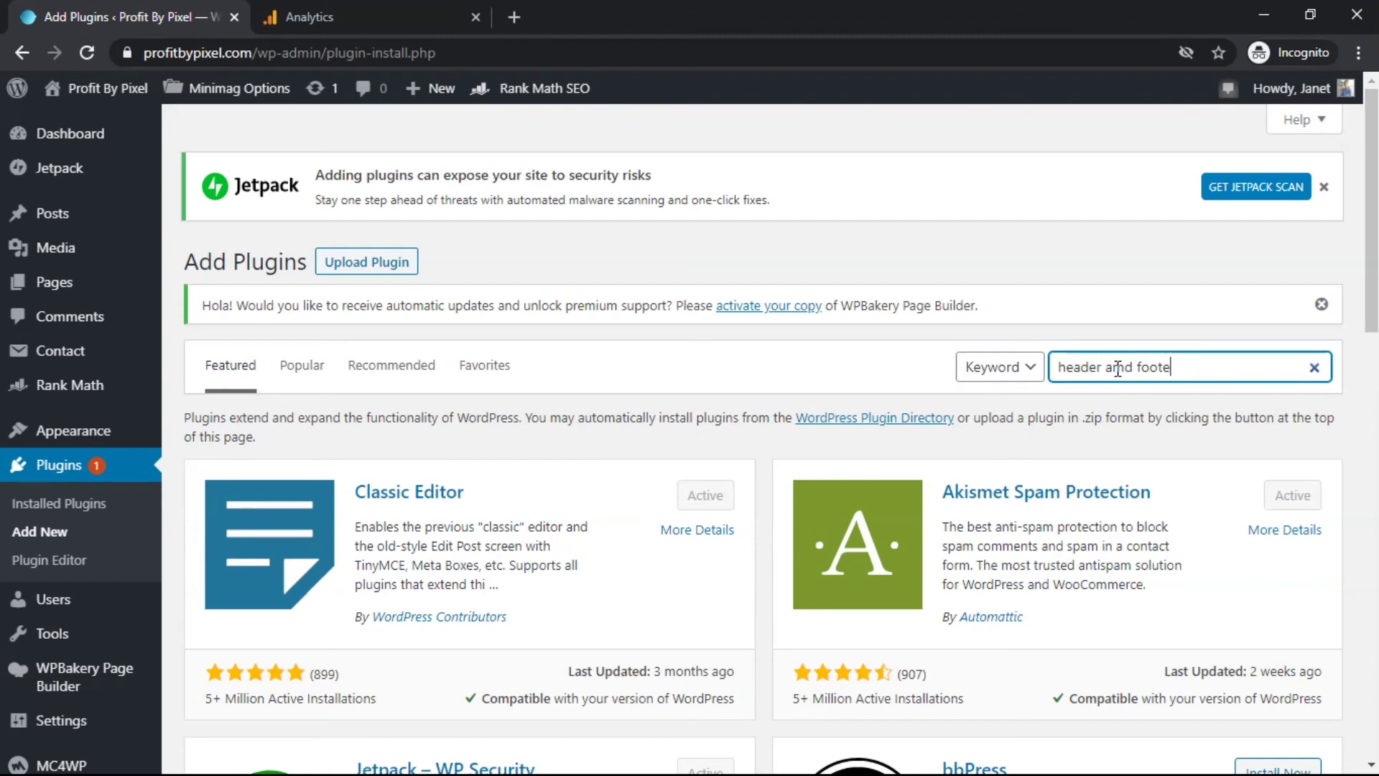
pyautogui.write('pt')
pyautogui.click(1122, 369)
pyautogui.press('BackSpace')
pyautogui.write('n')
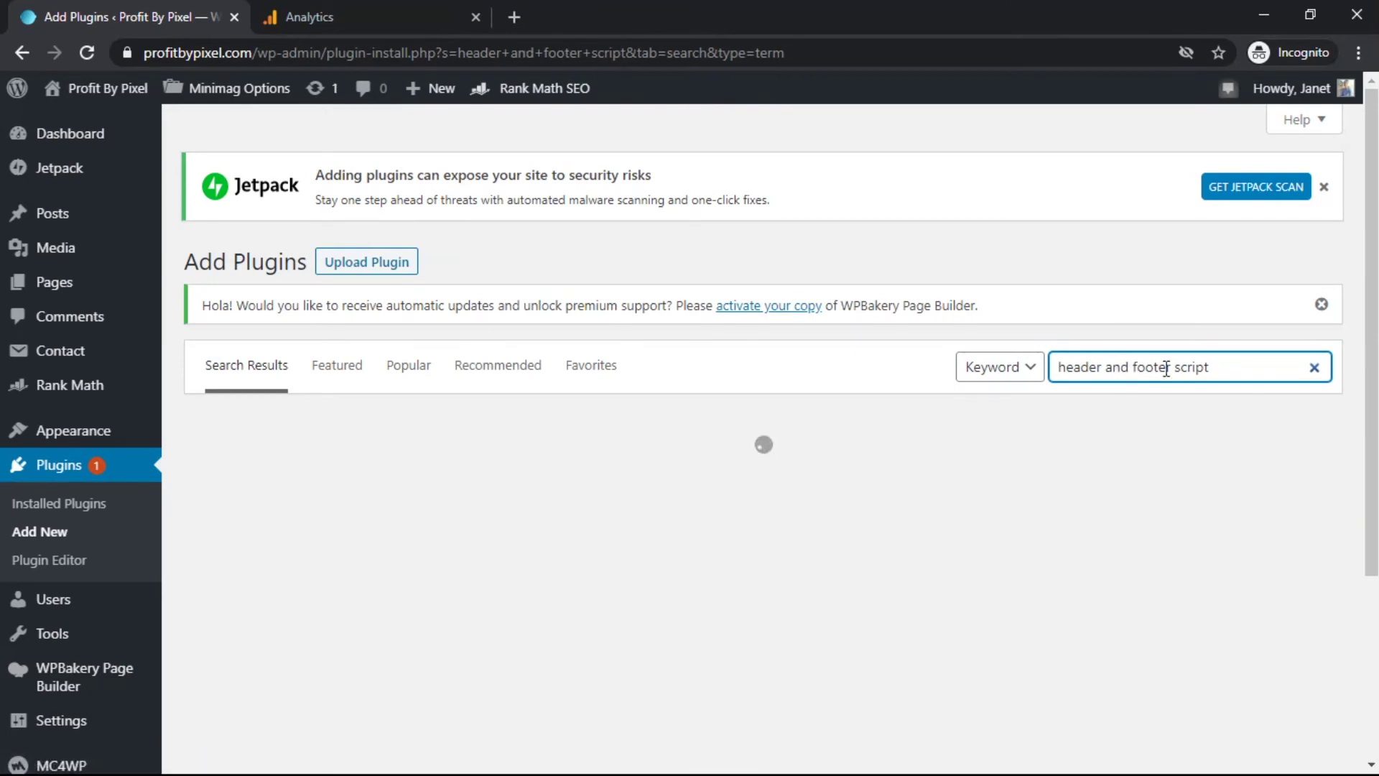
pyautogui.scroll(-4, 895, 404)
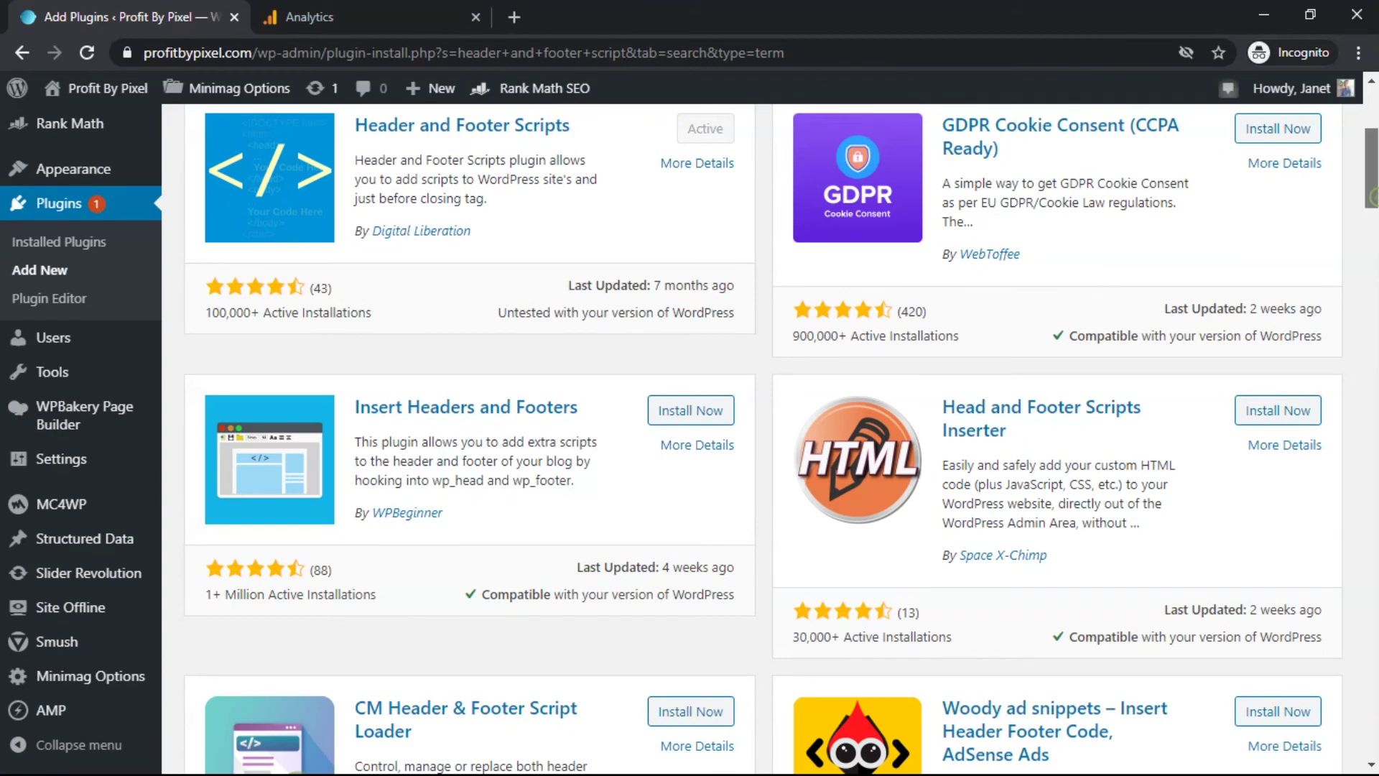
pyautogui.scroll(3, 1371, 165)
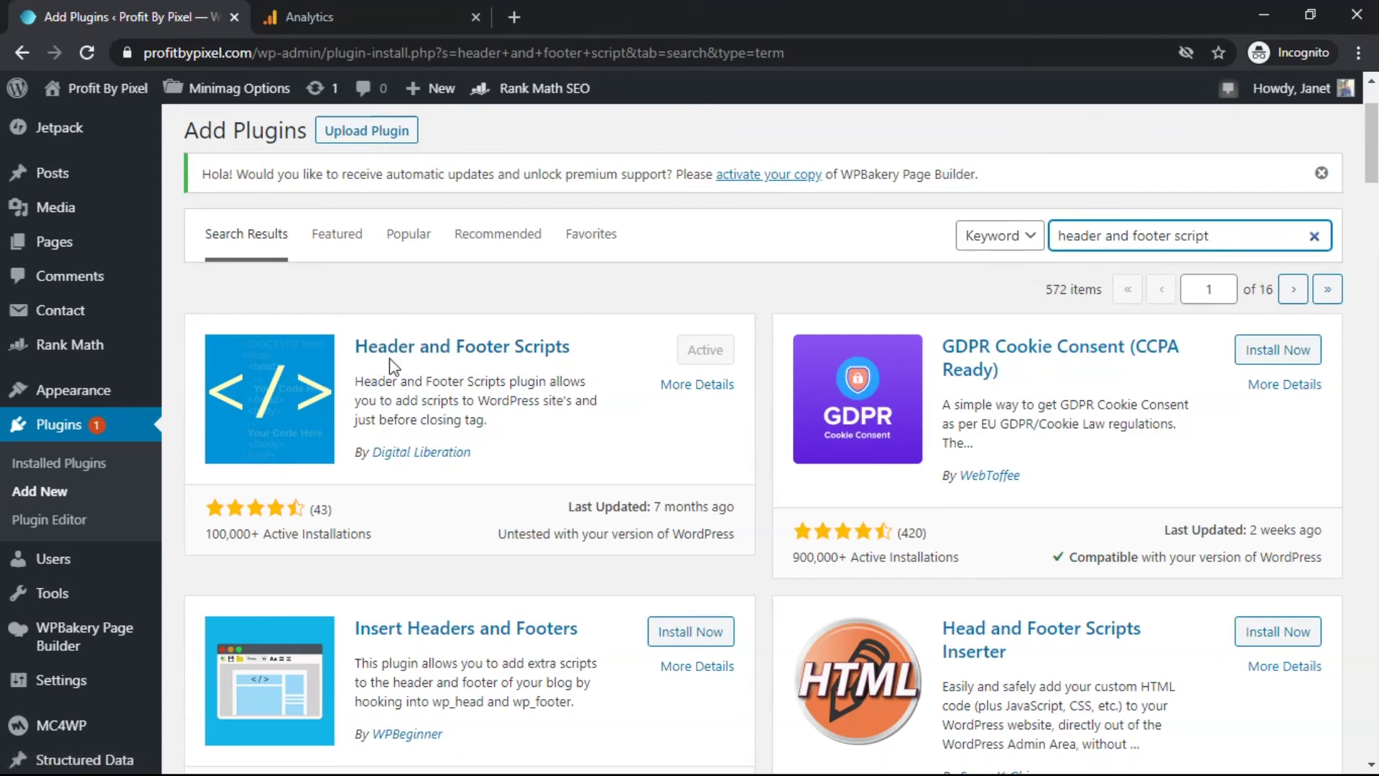
pyautogui.scroll(-4, 392, 367)
# Step: Open the Header and Footer Scripts settings and paste the gtag.js code into the header scripts, below the google-site-verification meta tag
pyautogui.moveTo(111, 460)
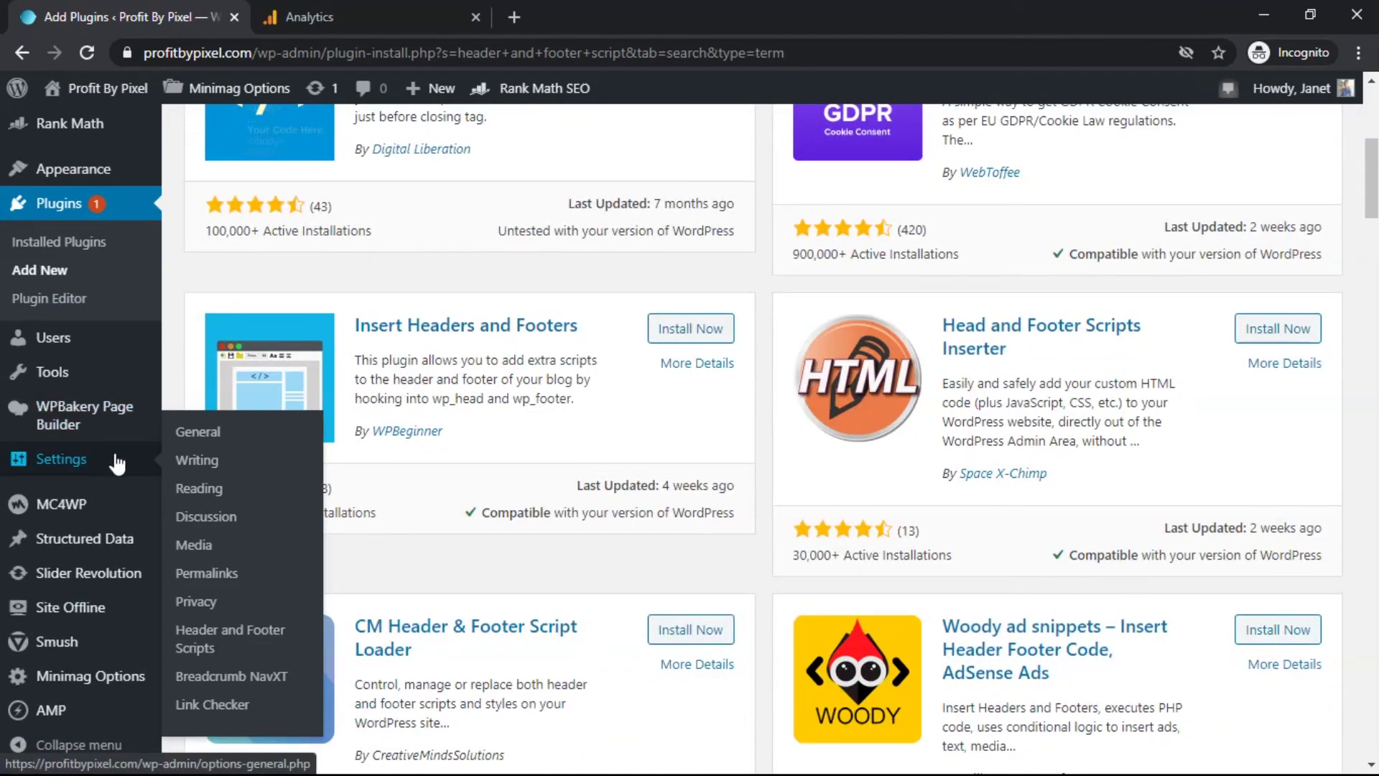
pyautogui.click(251, 632)
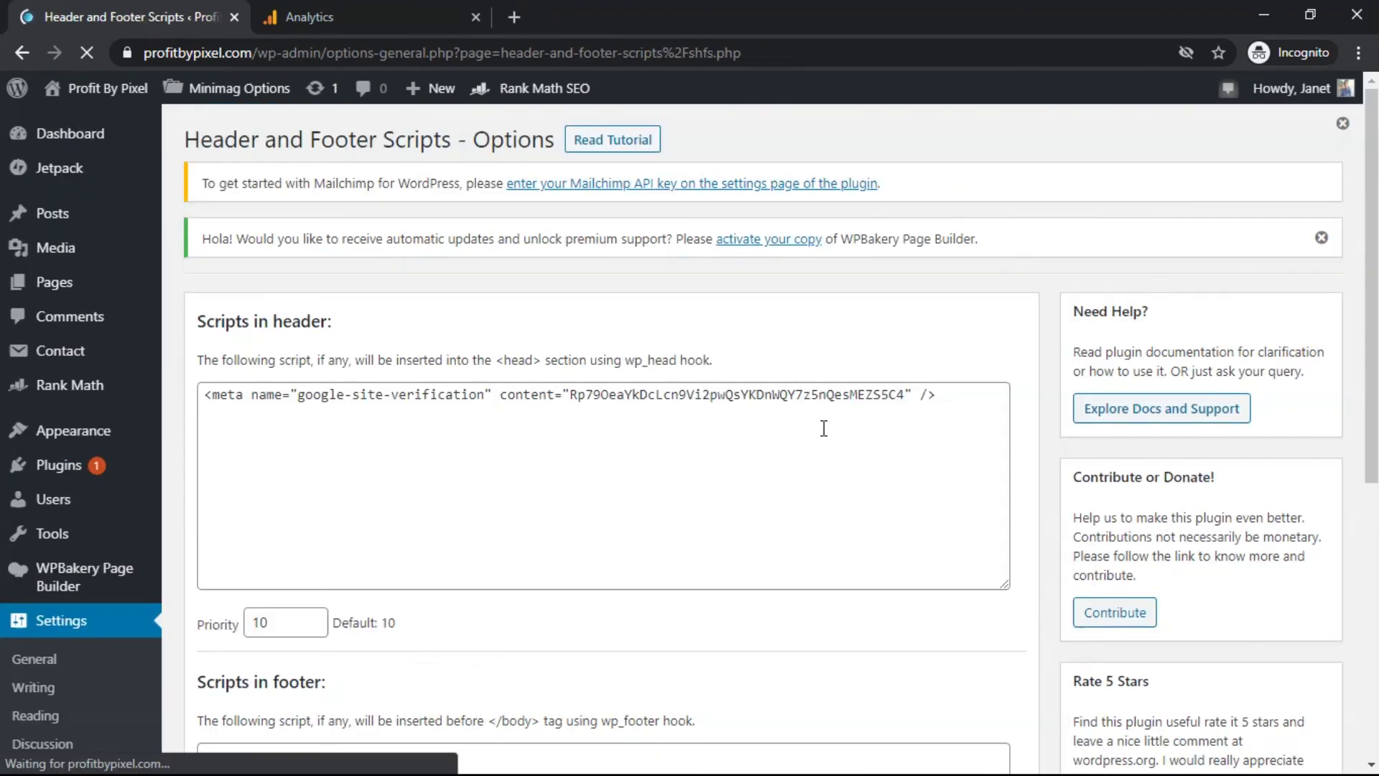
pyautogui.click(821, 428)
pyautogui.click(955, 403)
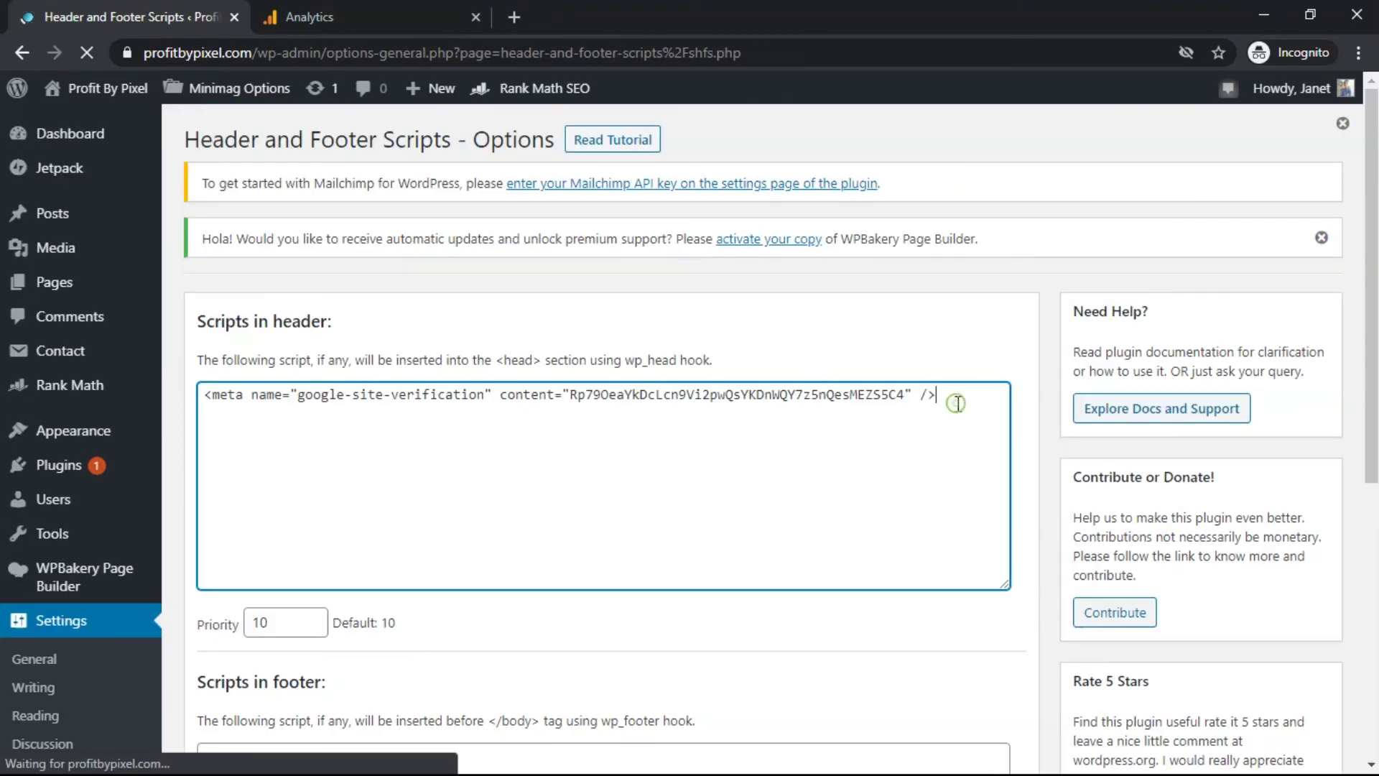
pyautogui.press('Return')
pyautogui.press('Return')
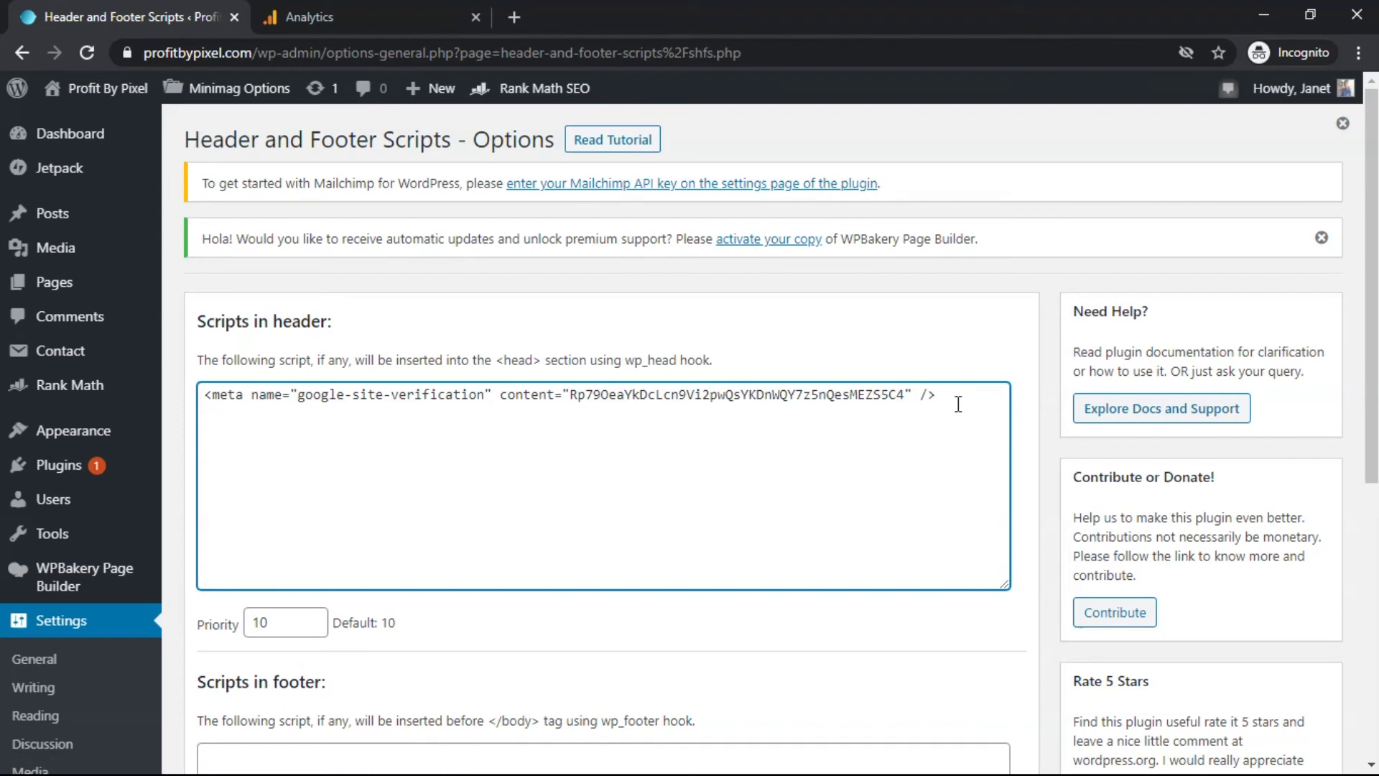
pyautogui.write('<!-- Global site tag (gtag.js) - Google Analytics --> <script async src="https://www.googletagmanager.com/gtag/js?id=G-8FWXM3WDK1"></script> <script>   window.dataLayer = window.dataLayer || [];   function gtag(){dataLayer.push(arguments);}   gtag(\'js\', new Date());    gtag(\'config\', \'G-8FWXM3WDK1\'); </script>')
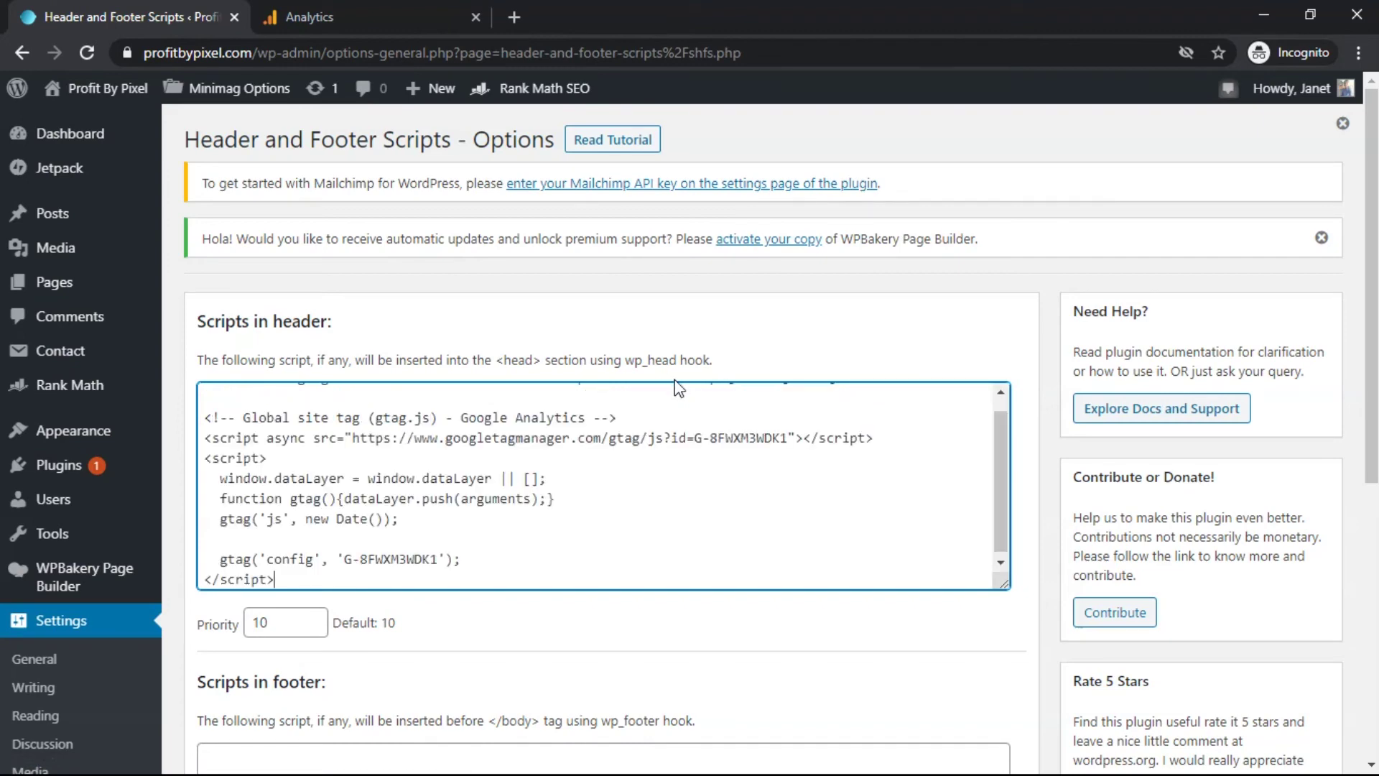
# Step: Save the Header and Footer Scripts settings with the Google Analytics tracking code in the header scripts
pyautogui.scroll(-5, 603, 431)
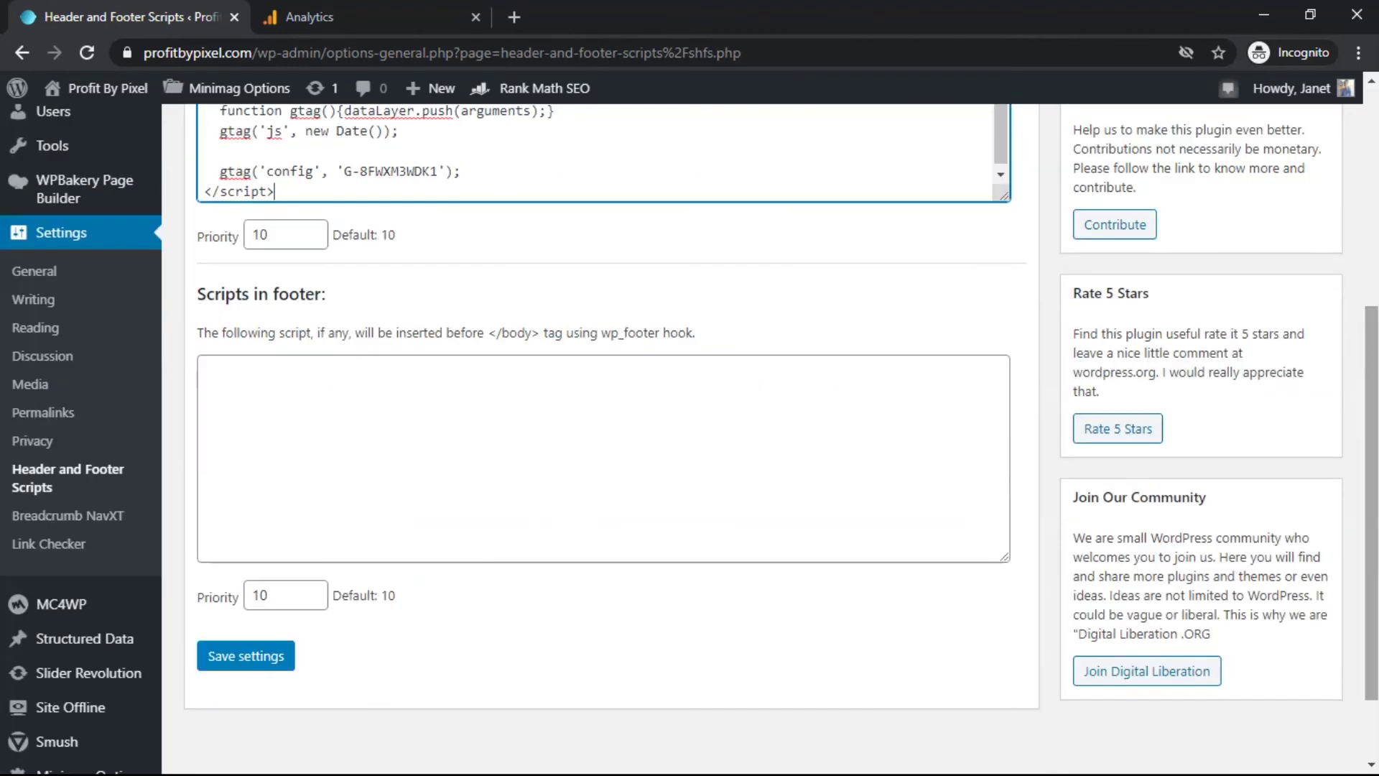
pyautogui.click(269, 670)
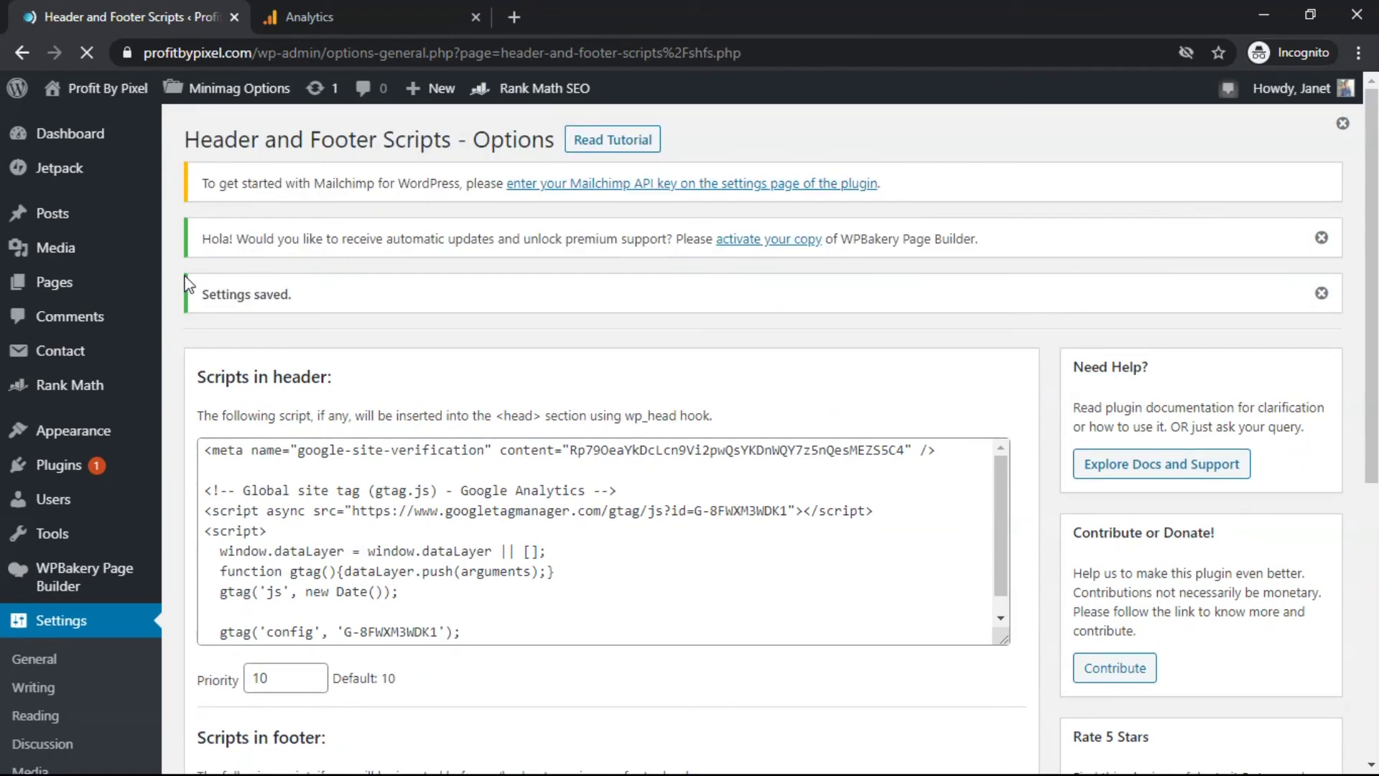
# Step: Switch to Google Analytics, close the web stream details and check which stream types can be added under Data Streams
pyautogui.click(313, 2)
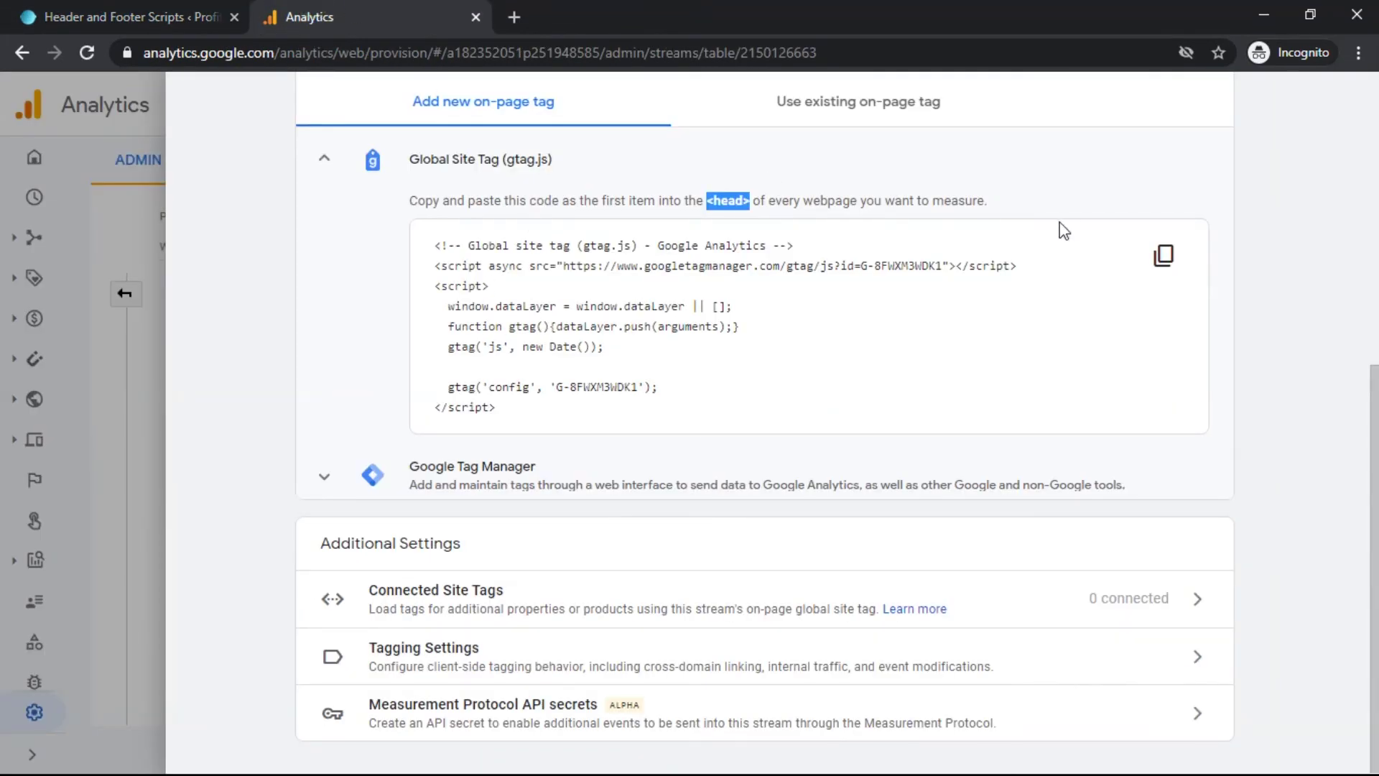
pyautogui.press('Escape')
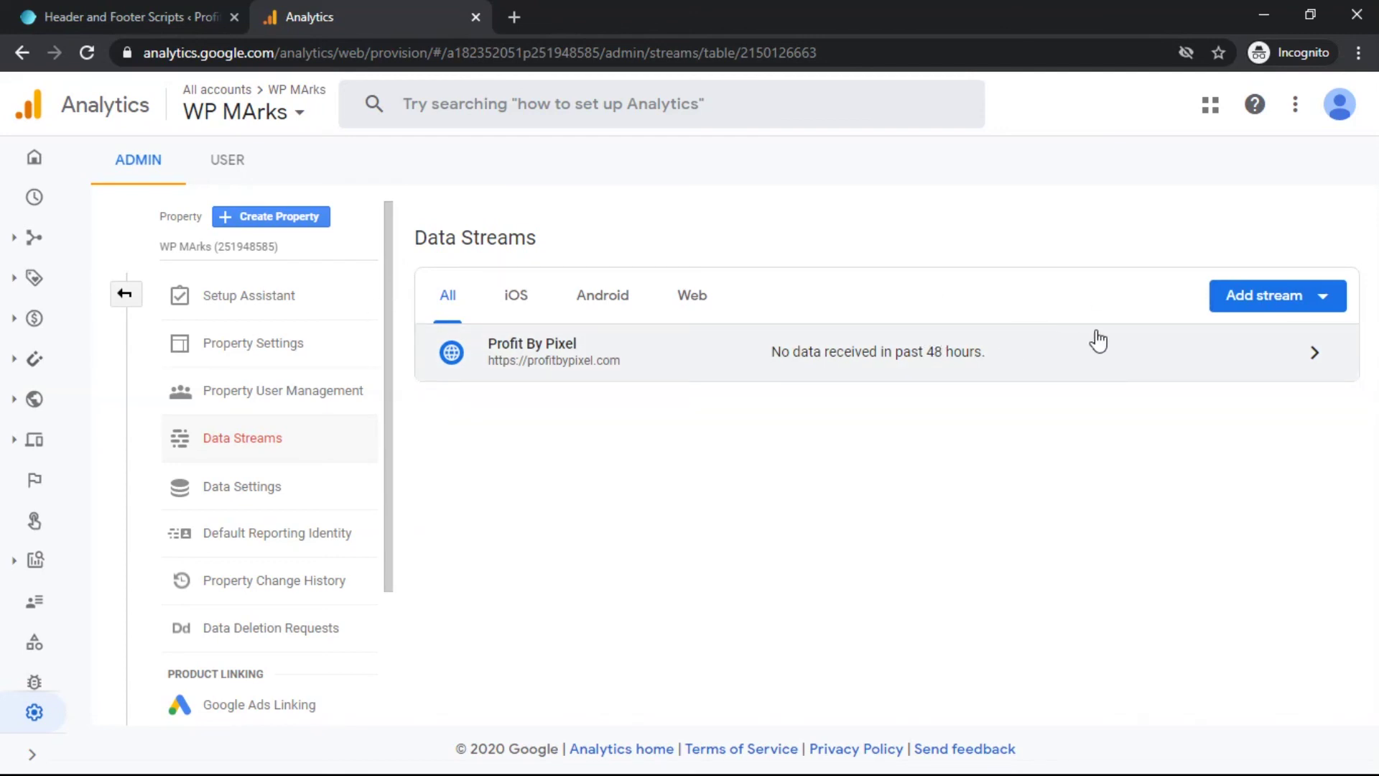
pyautogui.click(1266, 302)
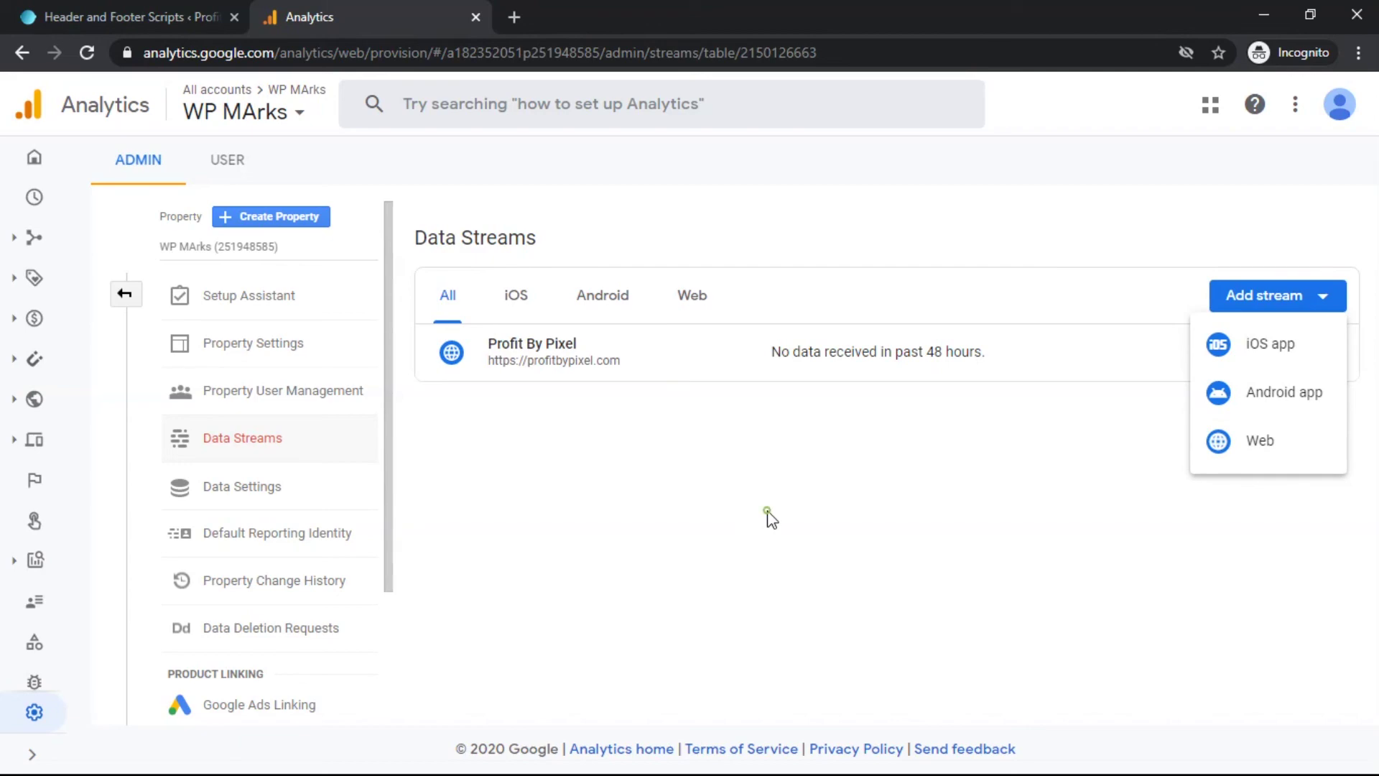
pyautogui.click(1185, 457)
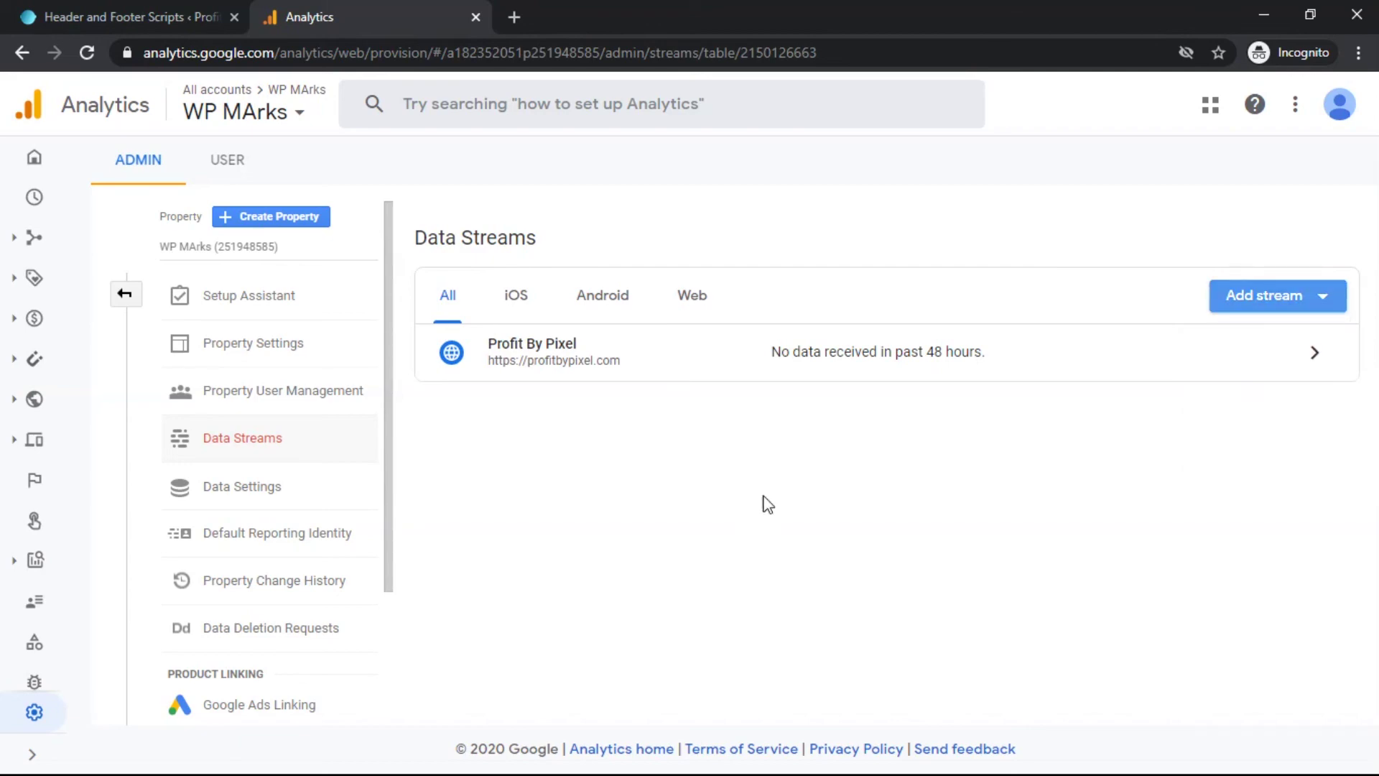